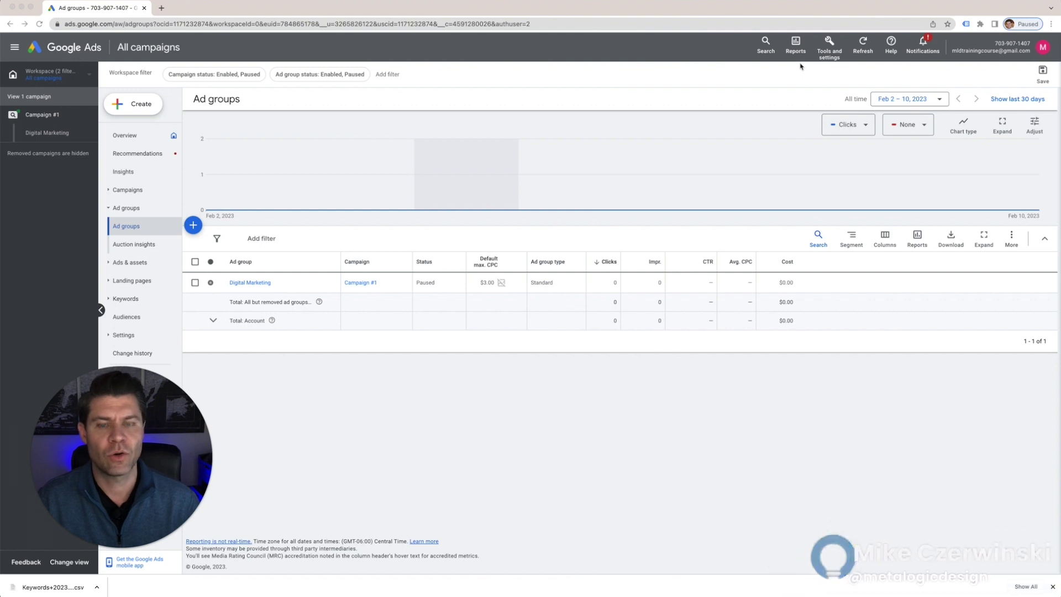
Open Keyword Planner and start discovering new keywords.
left_click(829, 50)
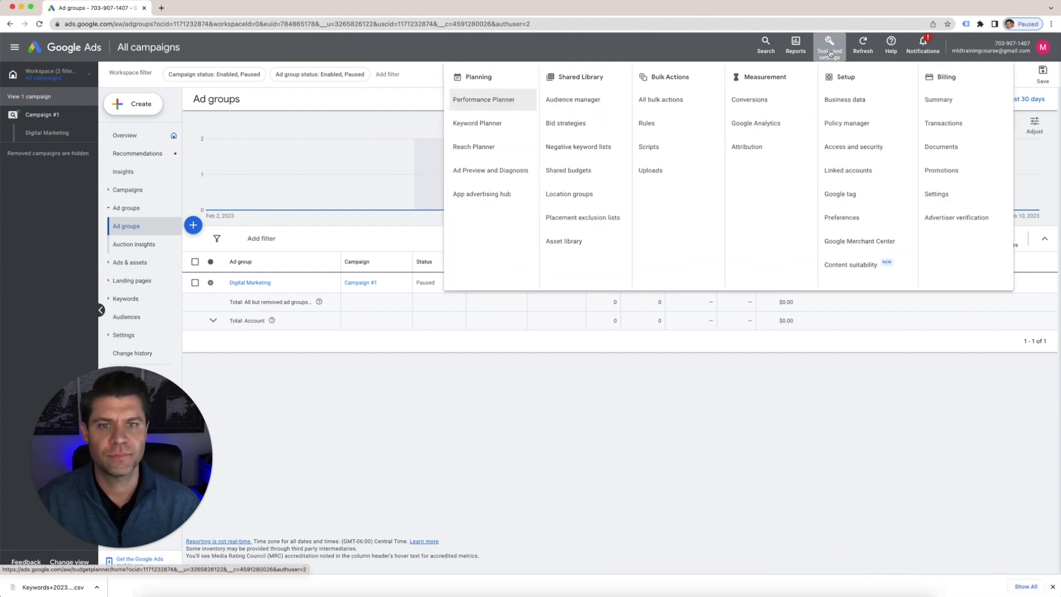
left_click(476, 124)
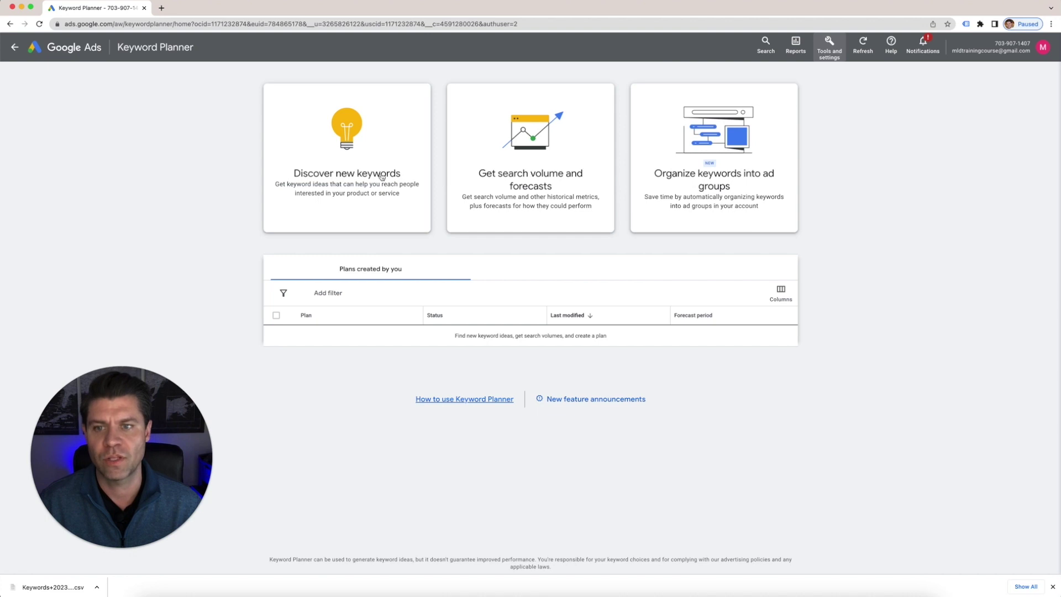
left_click(342, 177)
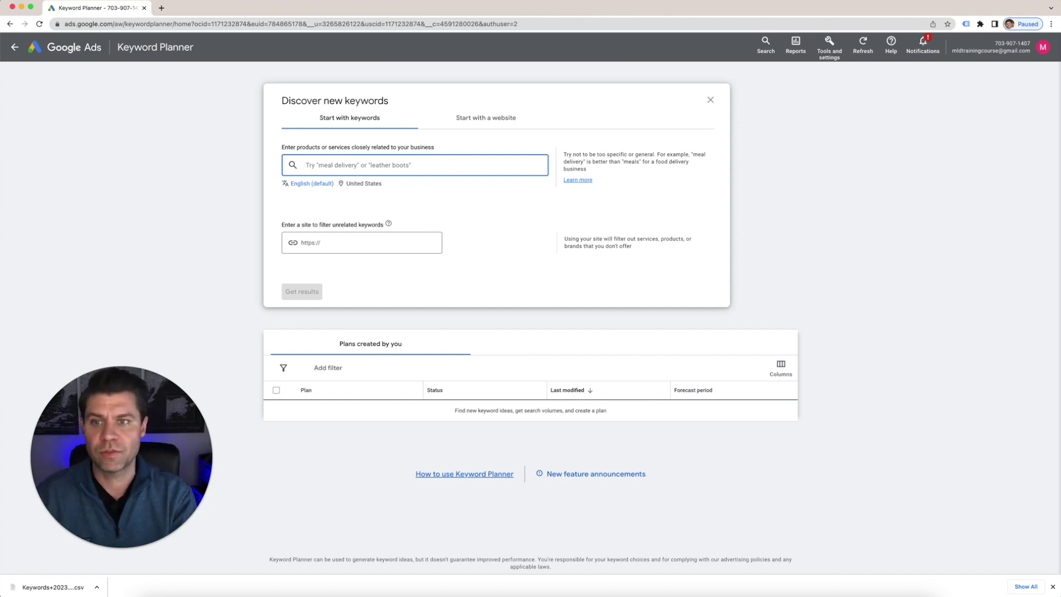
Get keyword ideas for the product or service "Pool builders".
type("Pool bud")
key("BackSpace")
key("BackSpace")
type("i")
type("uilders")
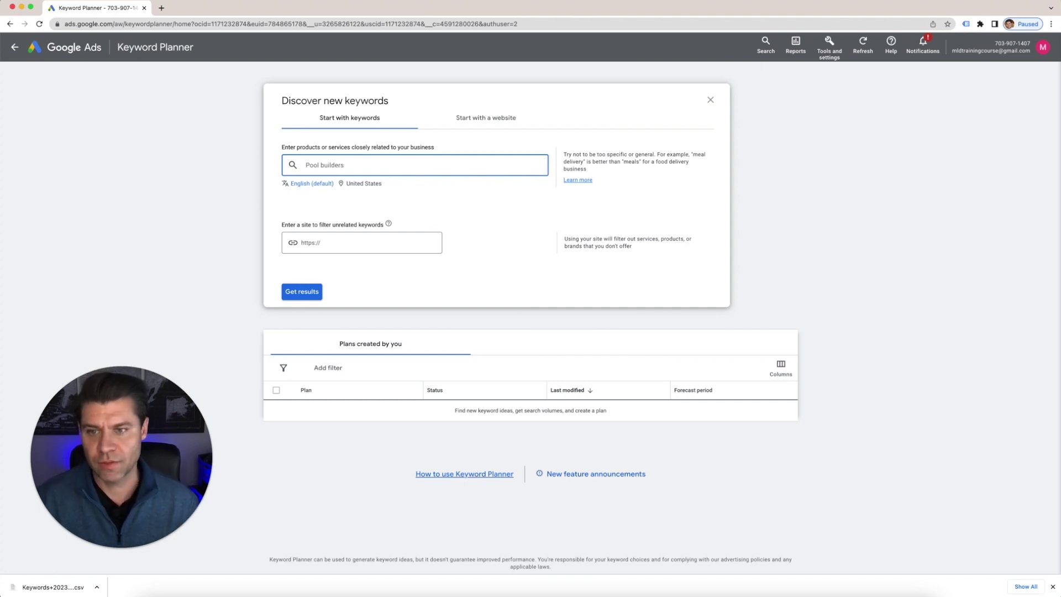
key("Return")
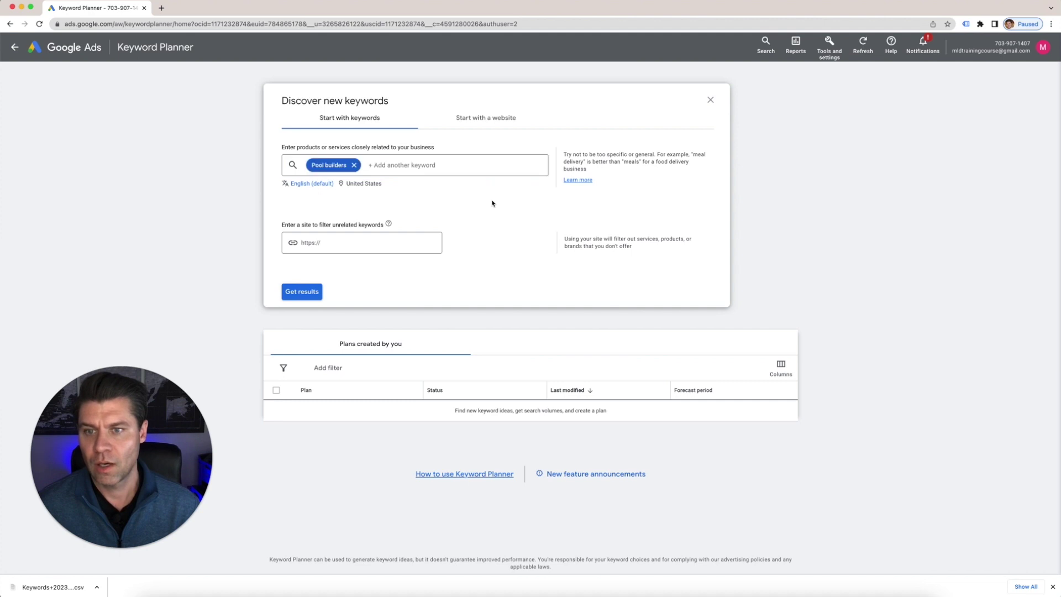
left_click(303, 293)
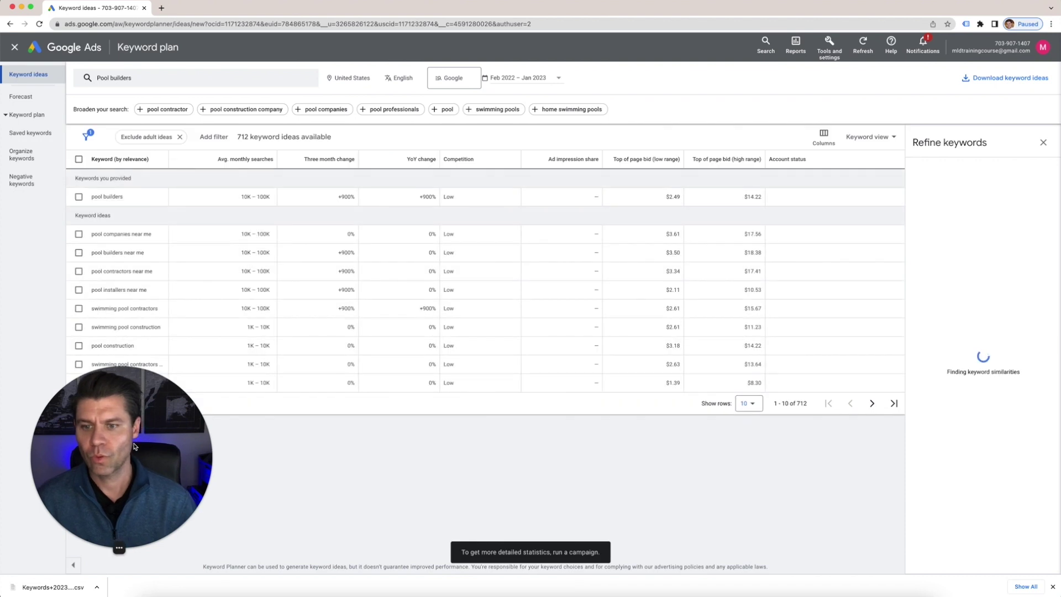
left_click_drag(134, 445, 106, 475)
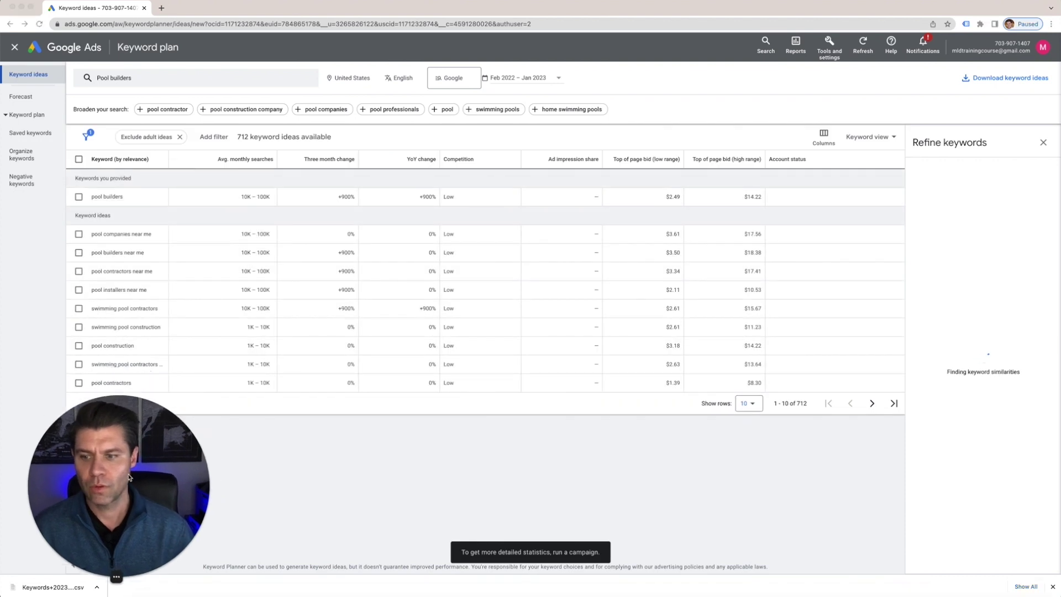
left_click(78, 577)
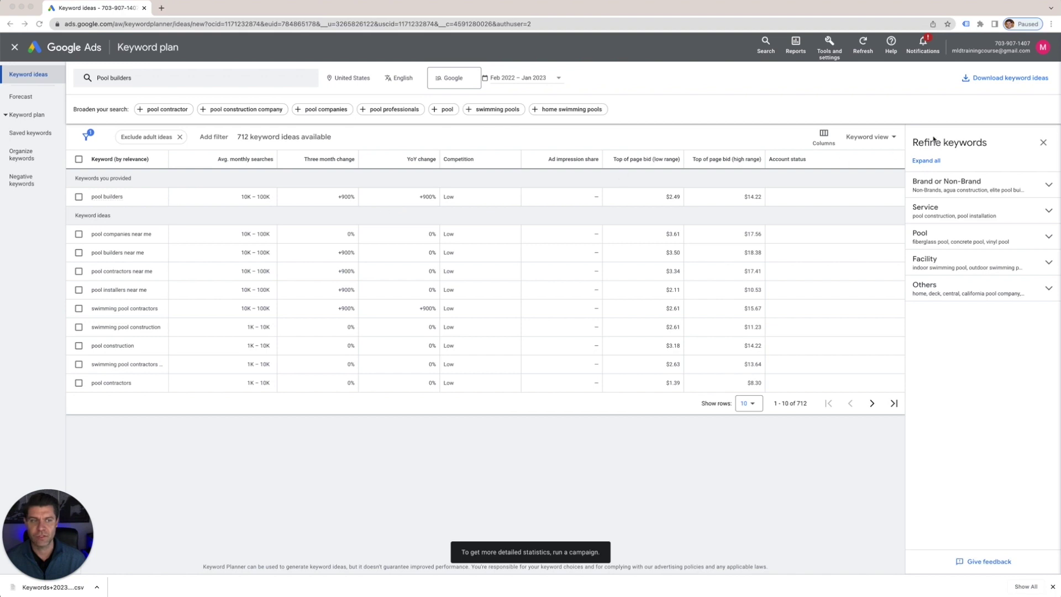
Hide the keyword refinement suggestions and sort the keyword ideas by average monthly searches, highest first.
left_click(1042, 142)
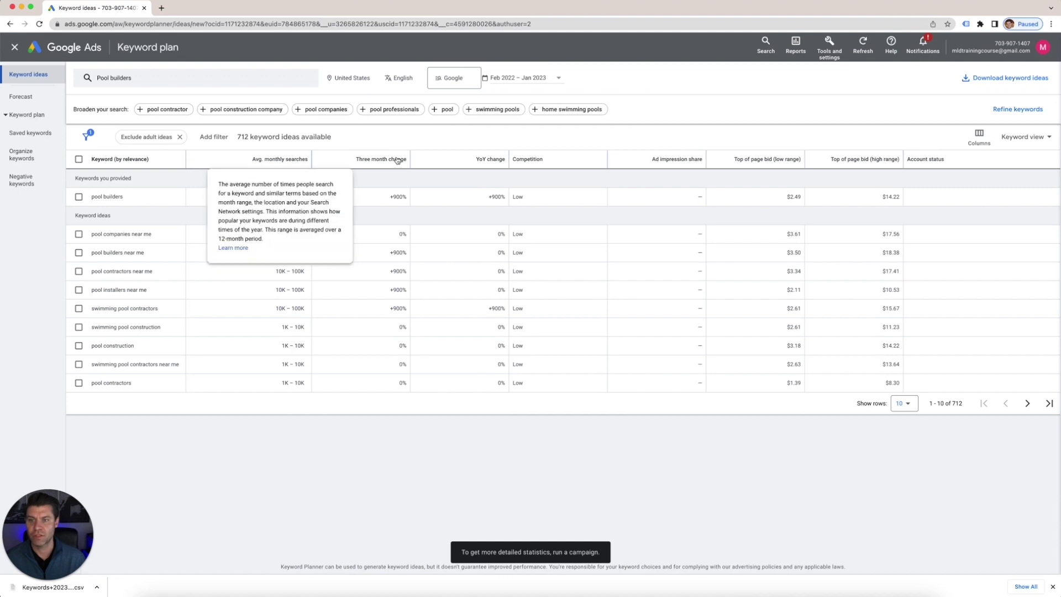
mouse_move(493, 160)
left_click(493, 160)
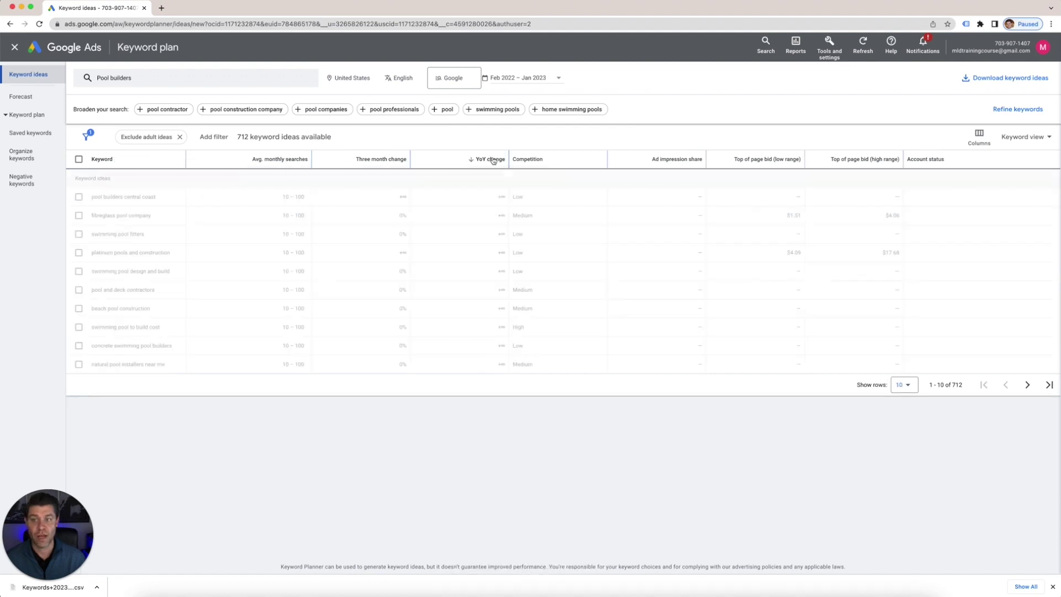
left_click(282, 160)
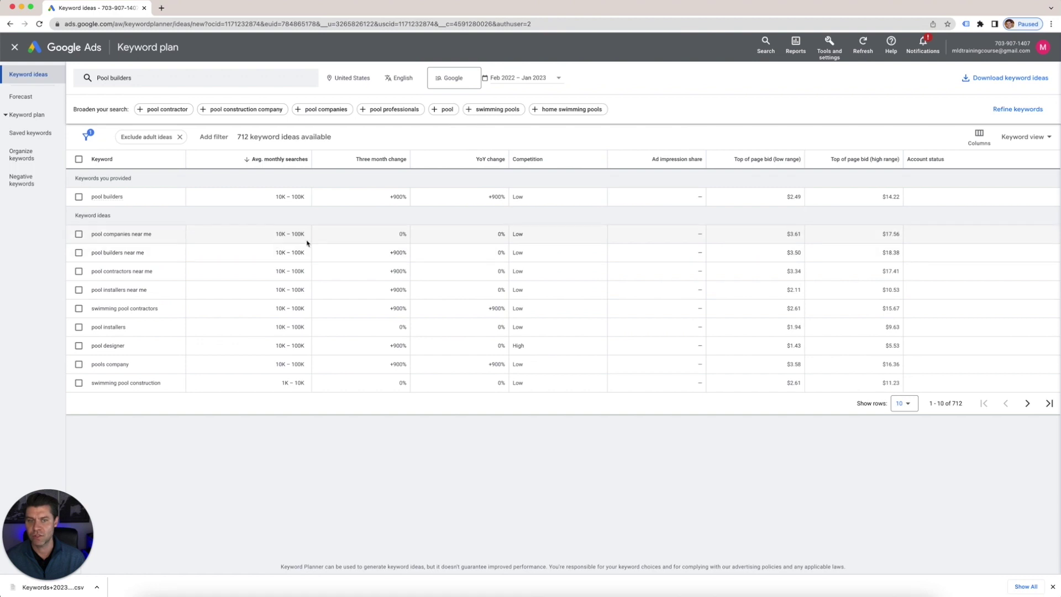
mouse_move(281, 161)
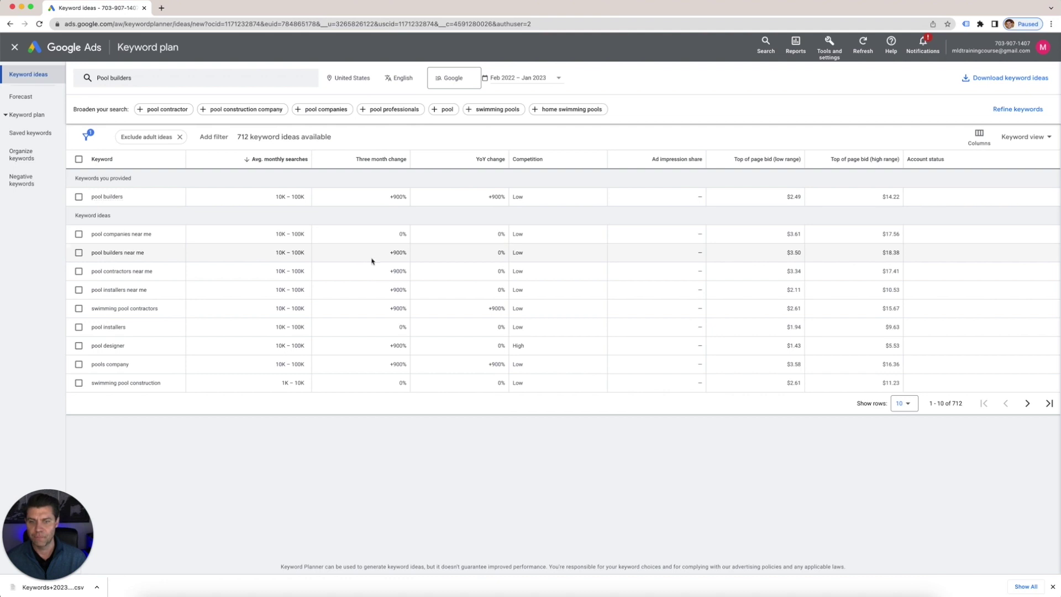
Show 200 keyword rows and broaden the search with "pool construction company".
left_click(905, 404)
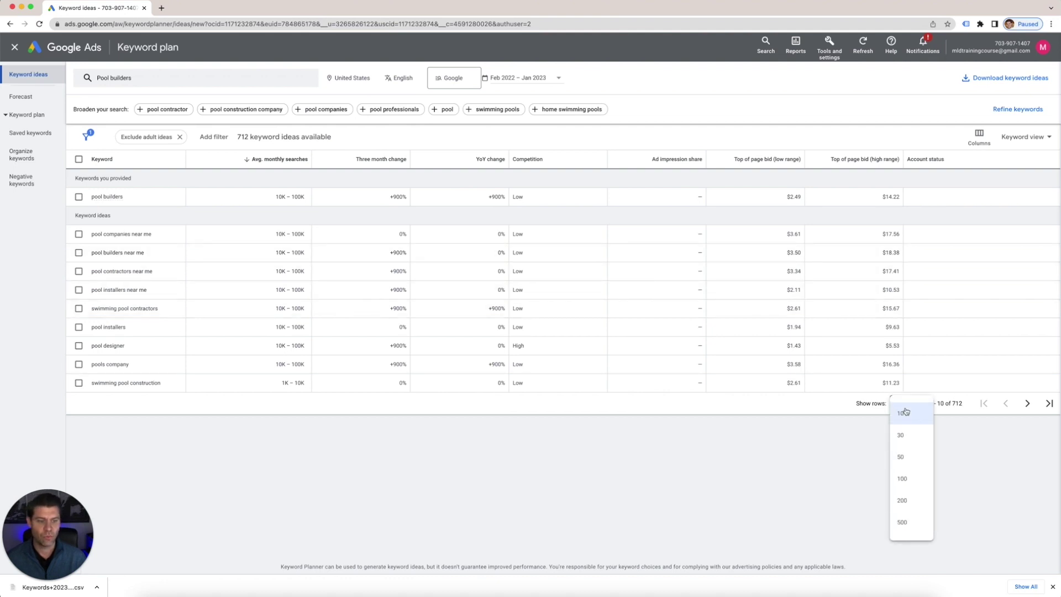
left_click(902, 501)
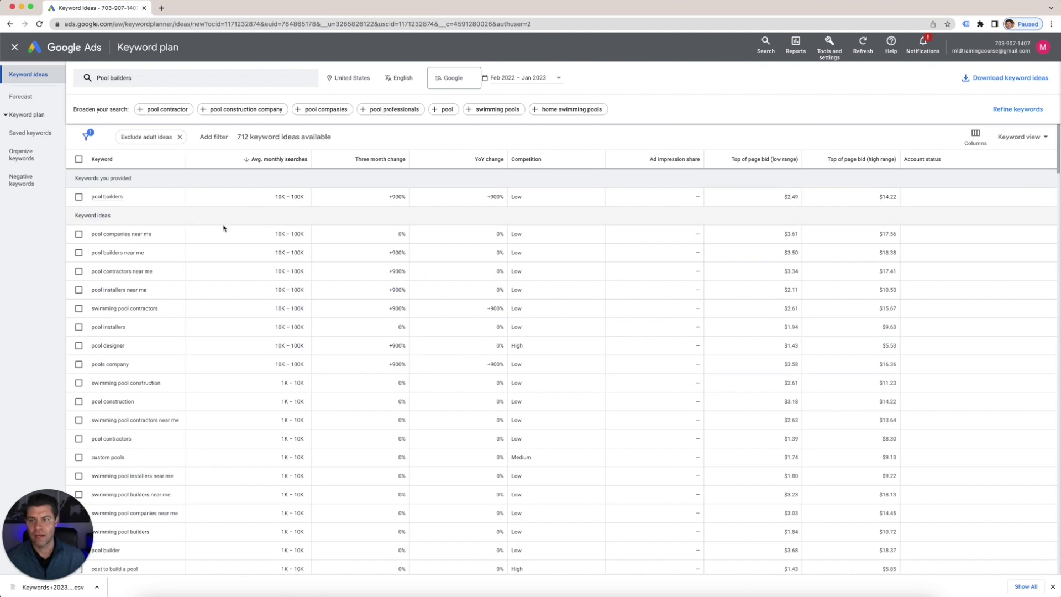
left_click(239, 110)
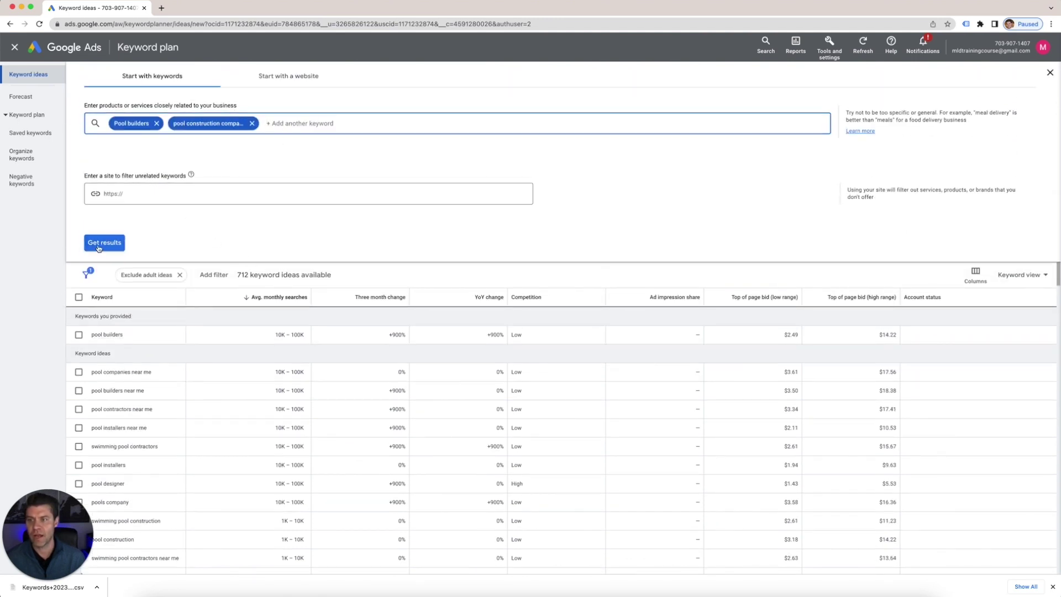
left_click(102, 242)
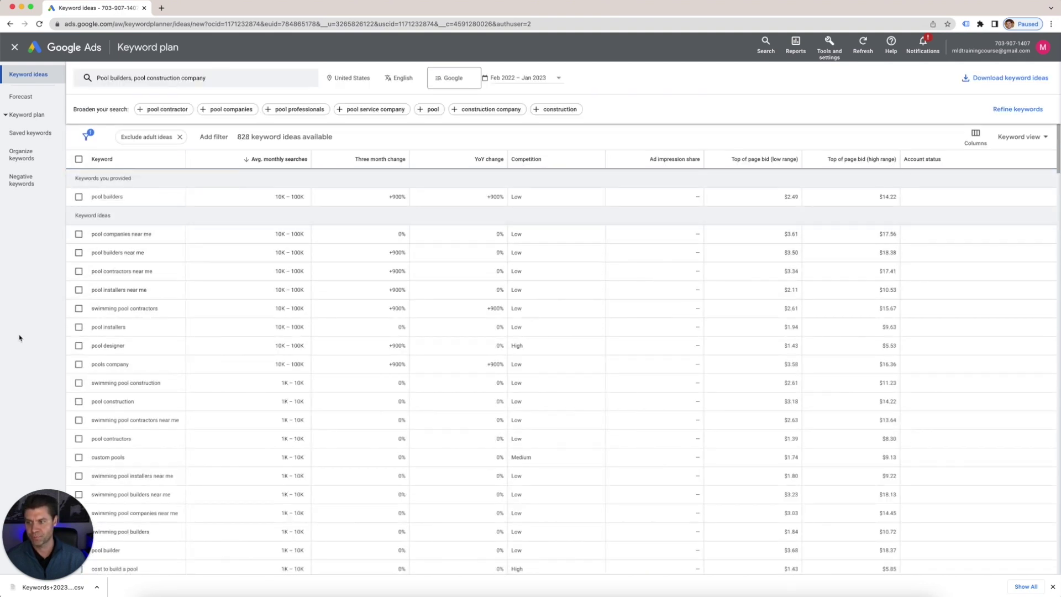
Examine the saving and account options for "pool builders near me", "pool contractors near me" and "pool installers near me", and clear the selection.
left_click(79, 234)
left_click(79, 235)
left_click(78, 253)
left_click(78, 272)
left_click(79, 290)
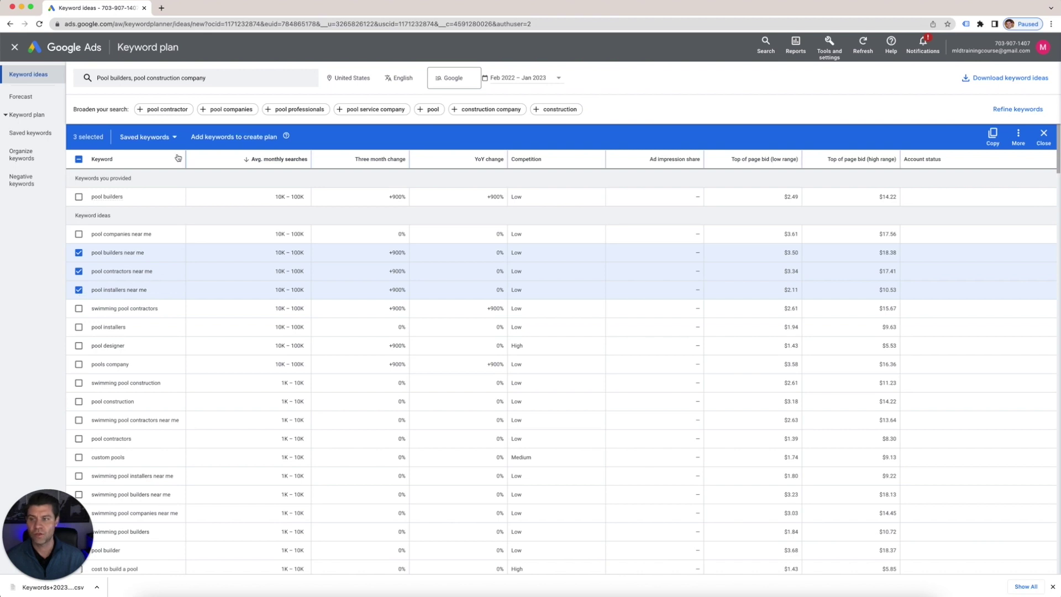
left_click(157, 136)
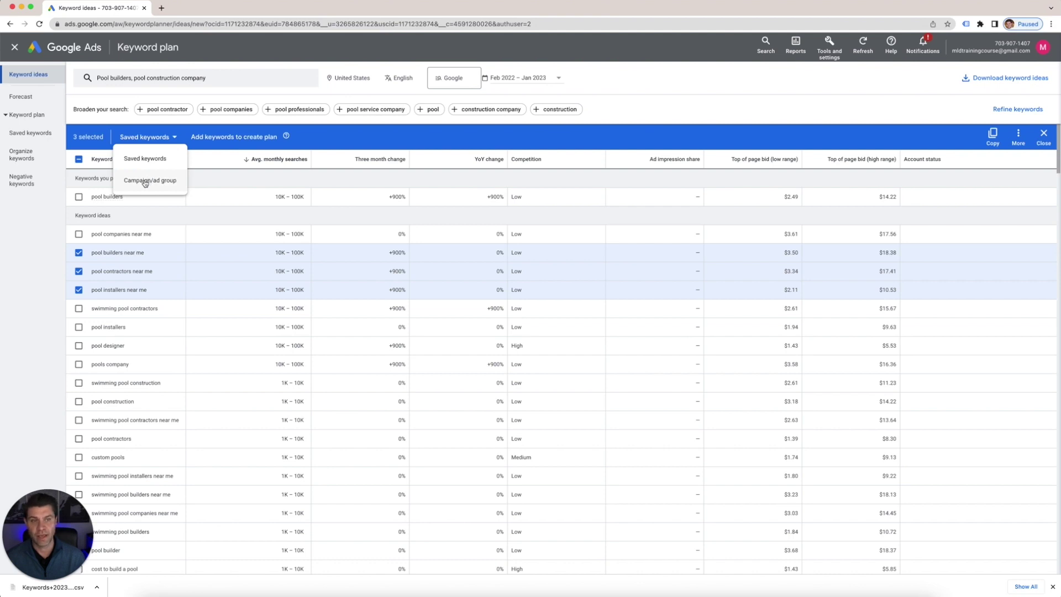
left_click(1019, 138)
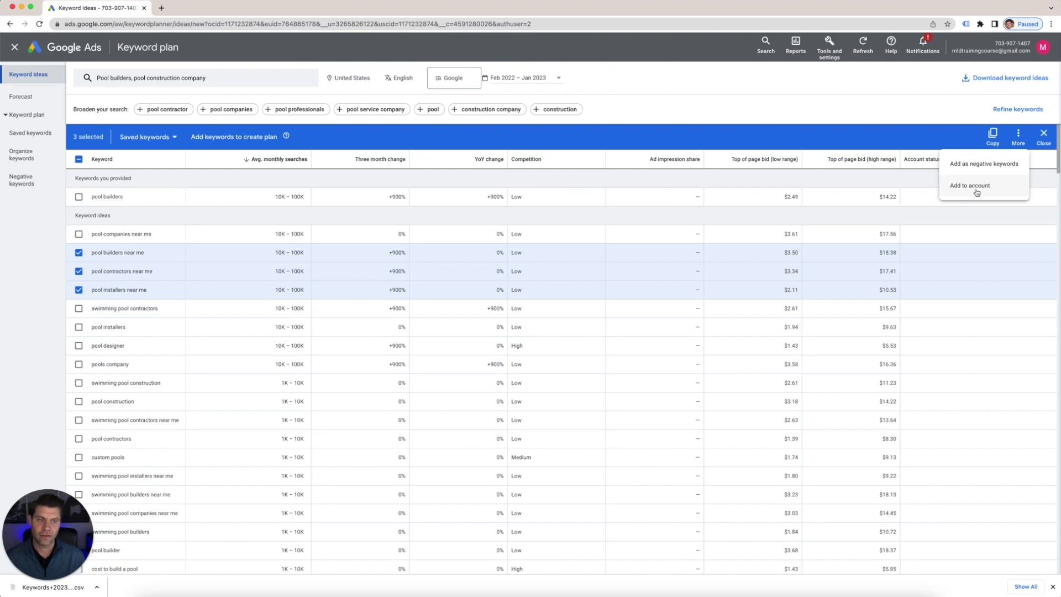
left_click(1043, 135)
scroll(276, 304, "down", 5)
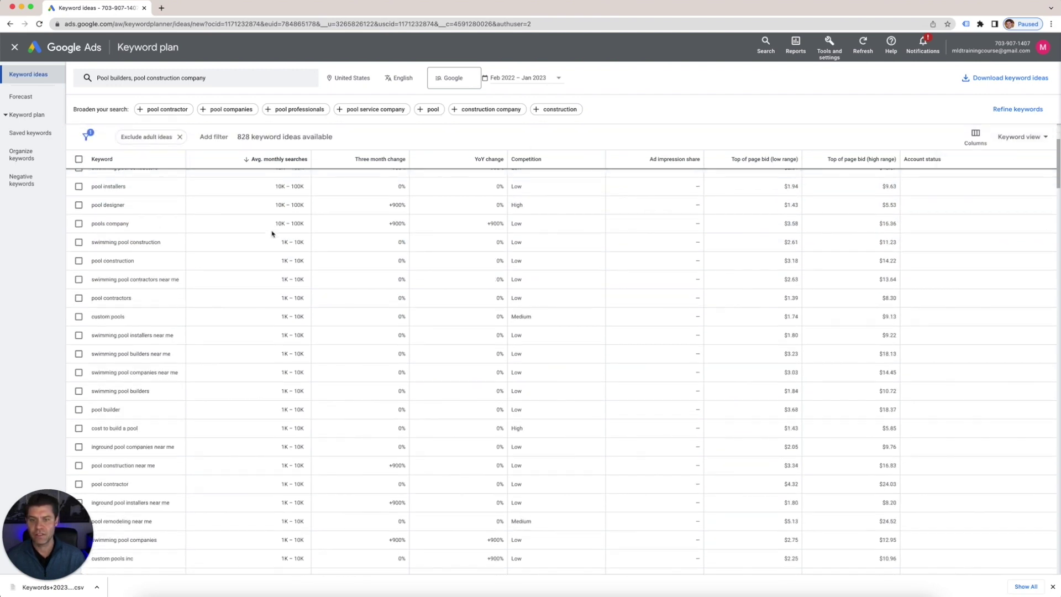
scroll(235, 314, "up", 2)
scroll(237, 314, "up", 4)
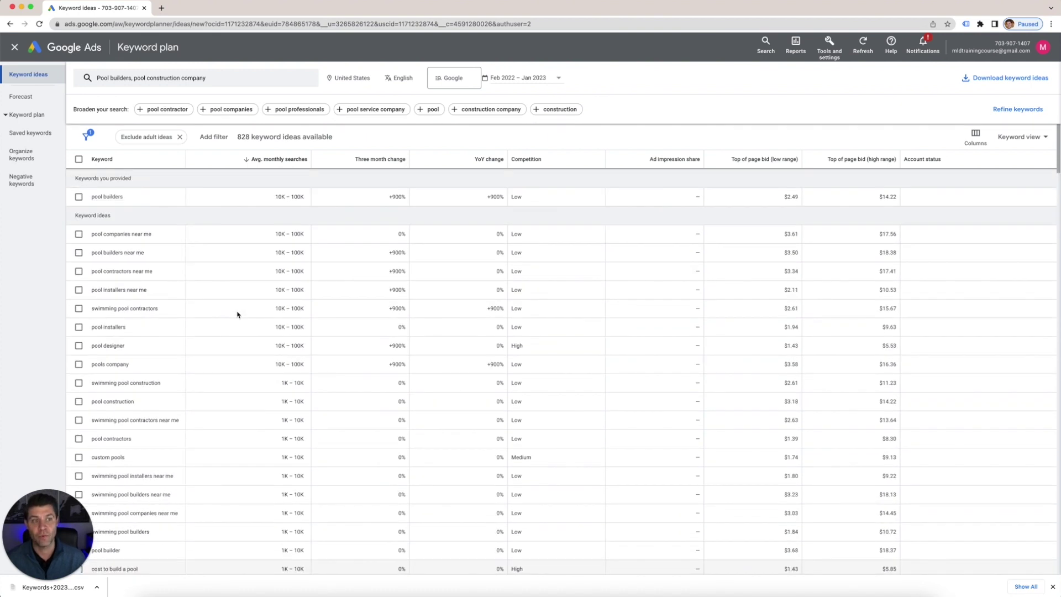
left_click(14, 48)
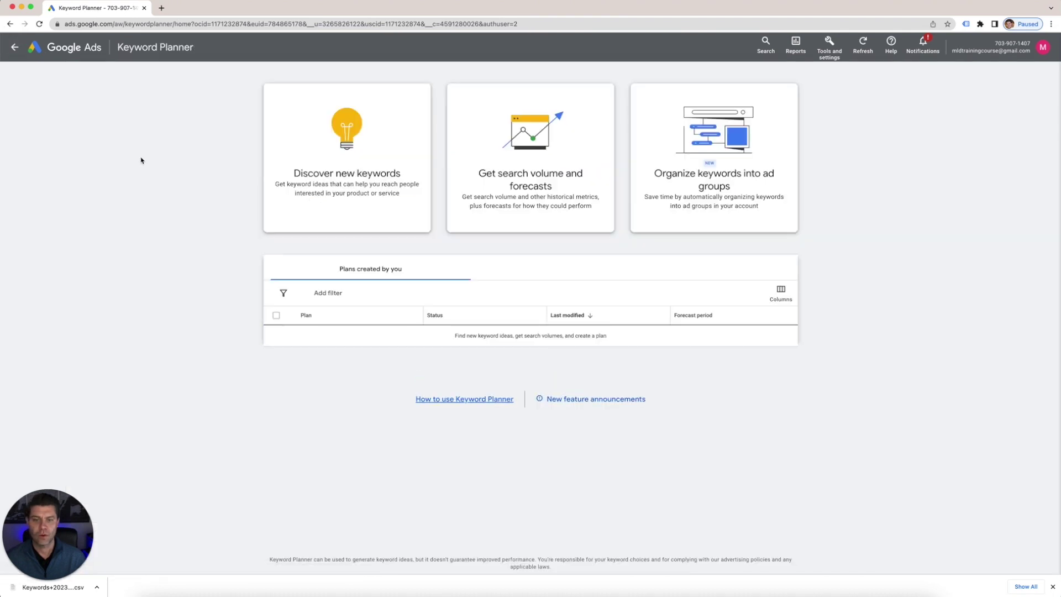
left_click(338, 181)
left_click(488, 121)
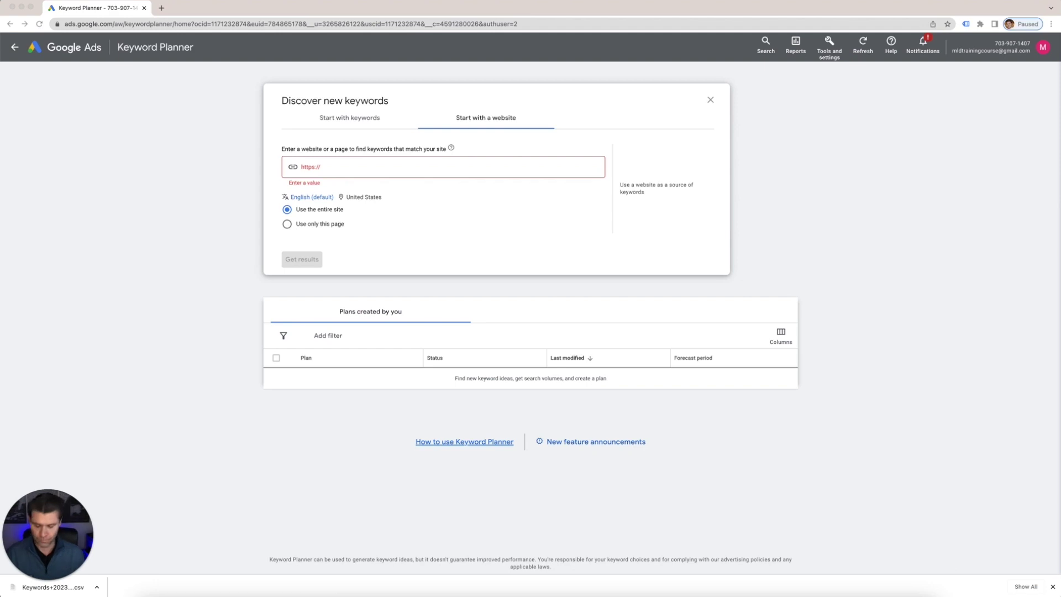
left_click(392, 165)
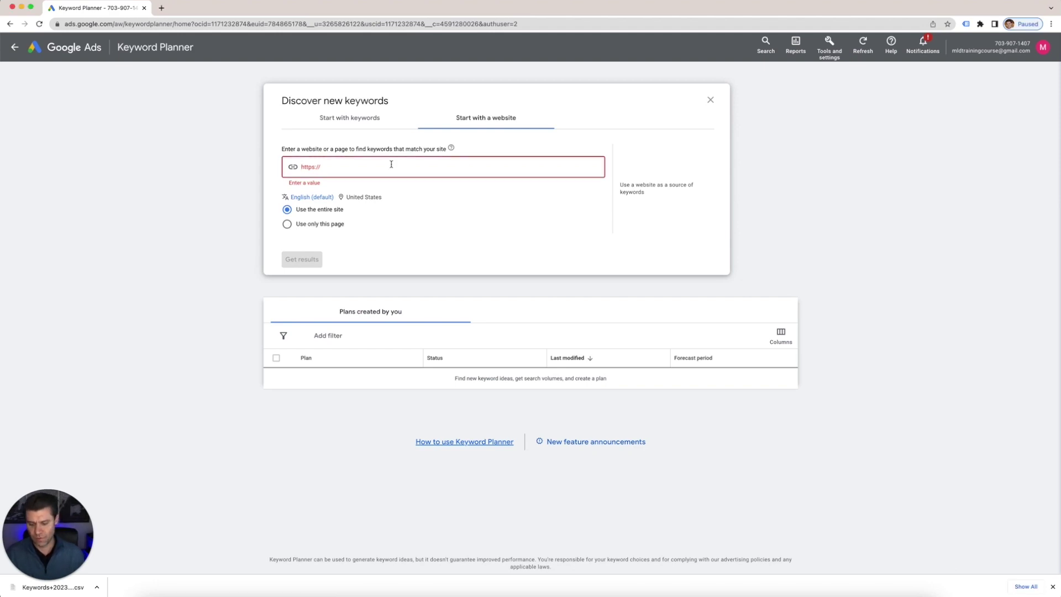
type("www.metalogicdesign.com/")
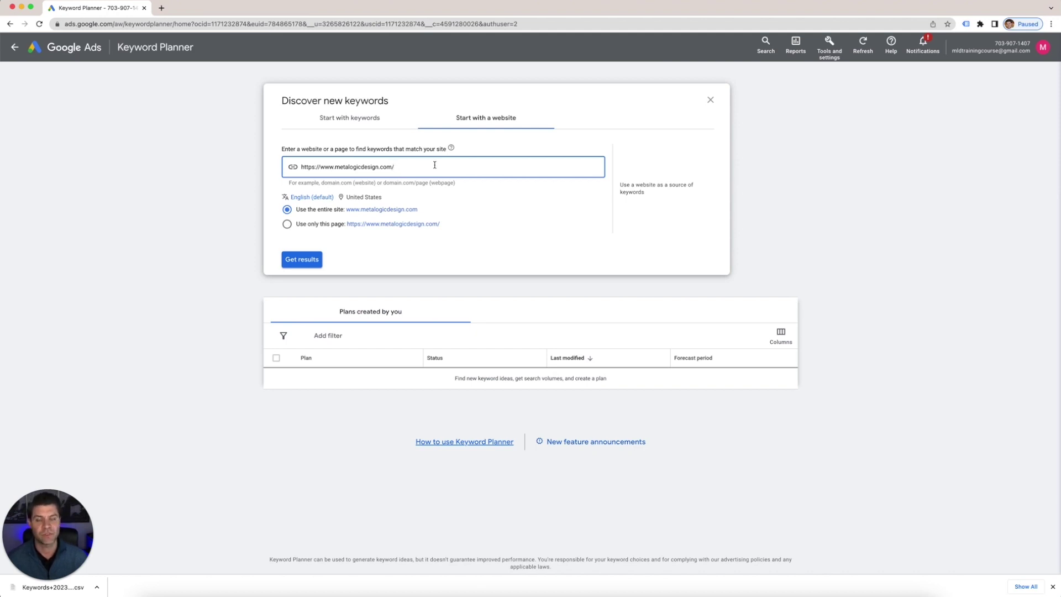
left_click(307, 260)
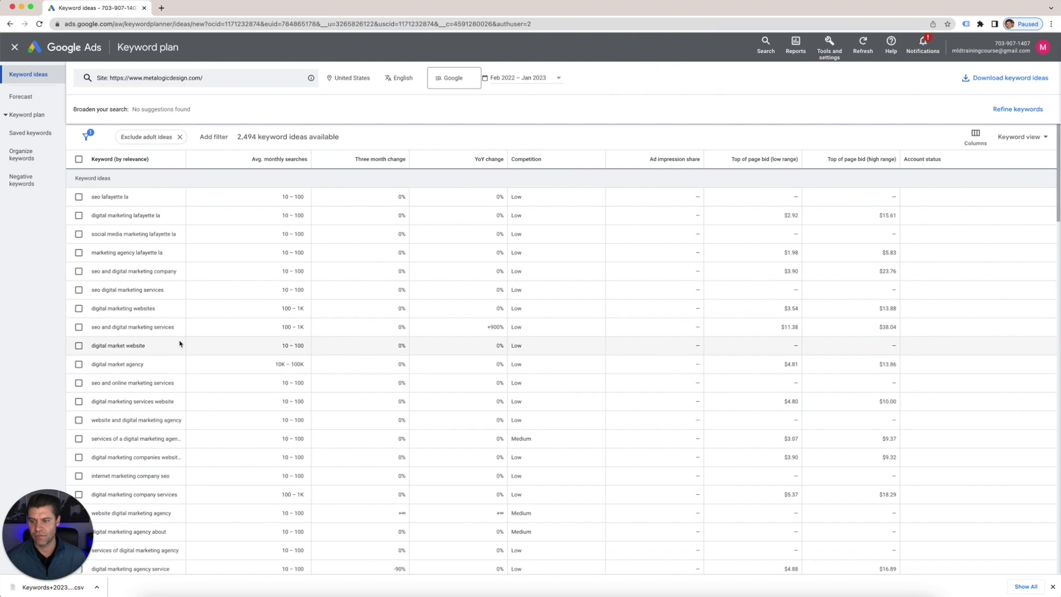
Add the keyword idea "services of digital marketing agency" to a new plan's saved keywords.
scroll(180, 343, "down", 5)
scroll(180, 343, "down", 3)
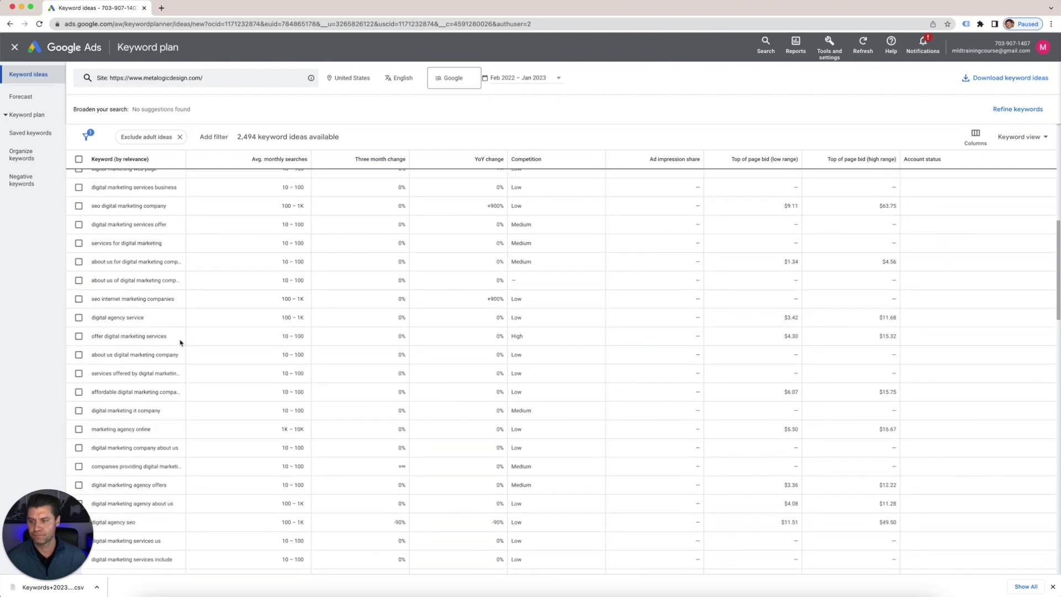
scroll(180, 343, "down", 2)
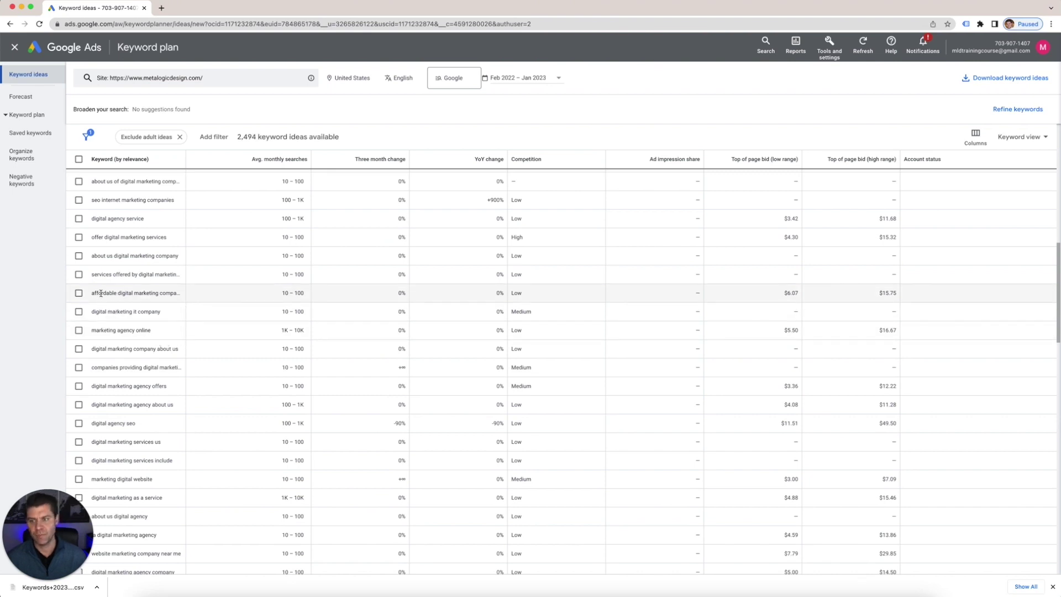
left_click(79, 293)
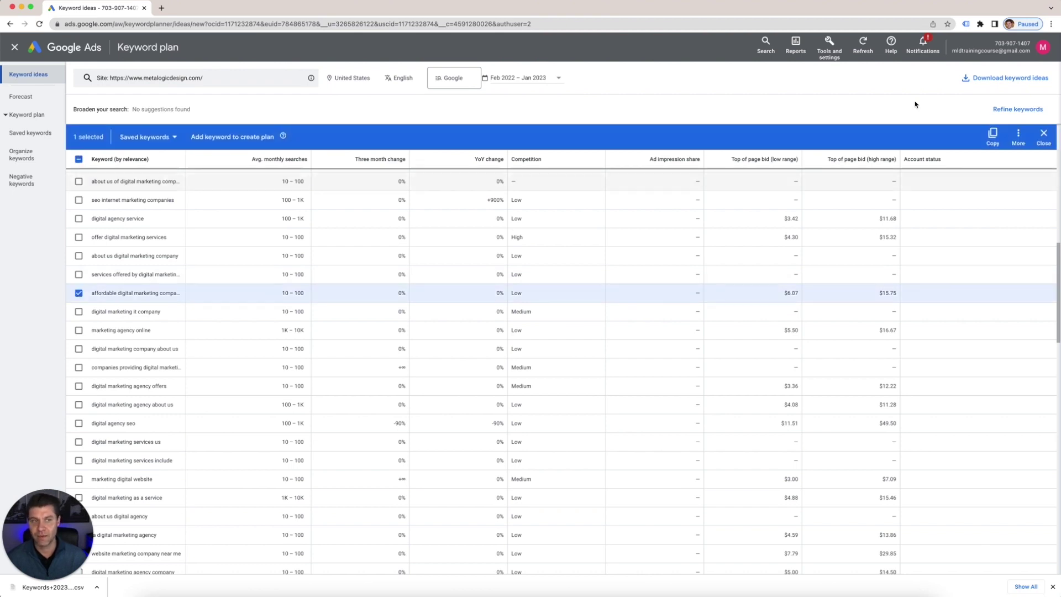
left_click(79, 293)
scroll(266, 274, "up", 5)
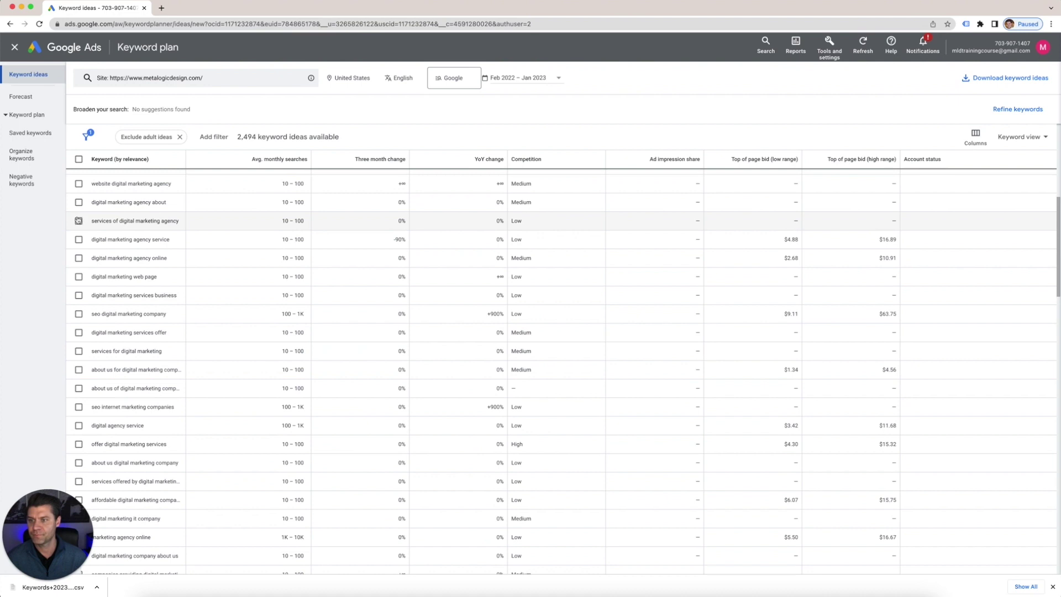
left_click(78, 221)
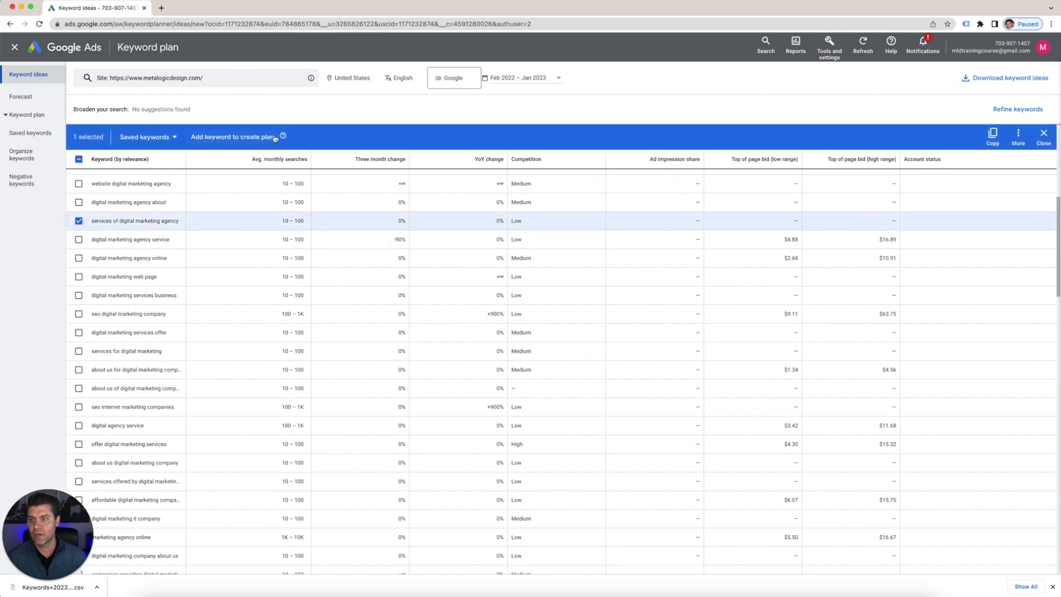
left_click(147, 137)
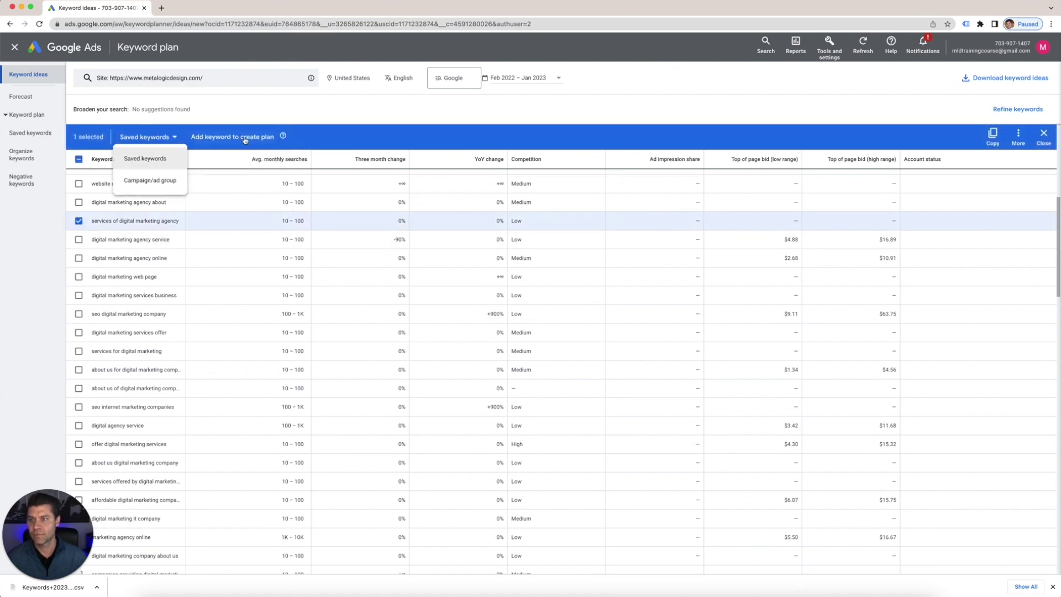
left_click(243, 137)
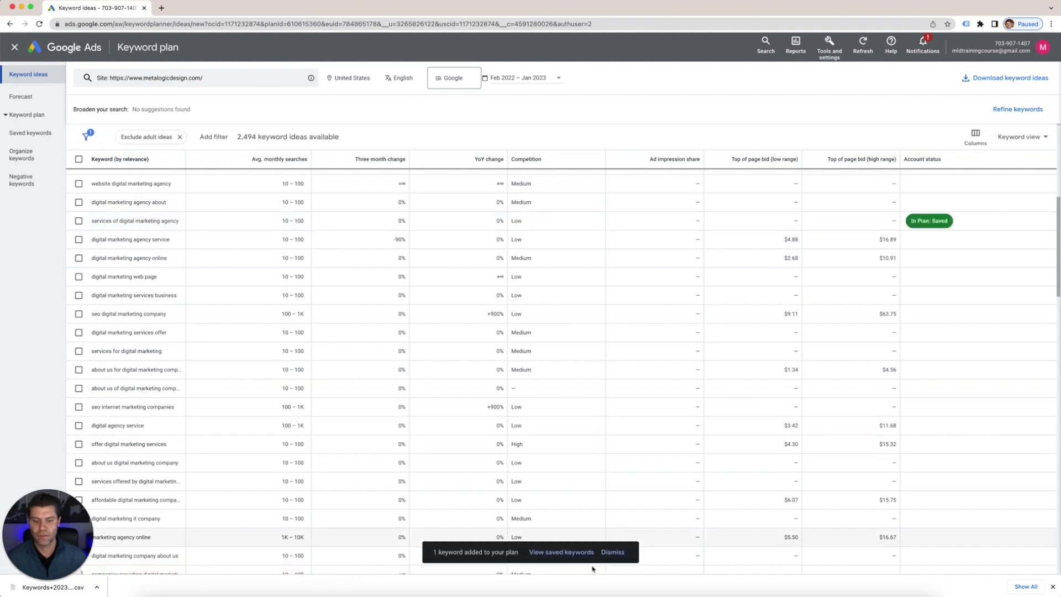
Review the plan's saved keywords and return to the Keyword Planner home.
left_click(560, 552)
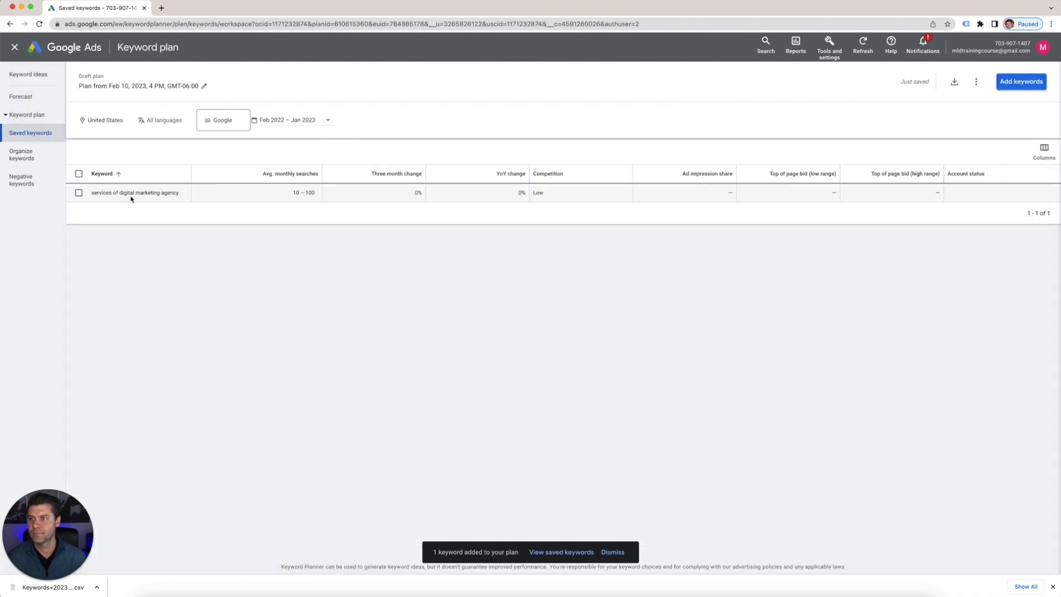
left_click(15, 49)
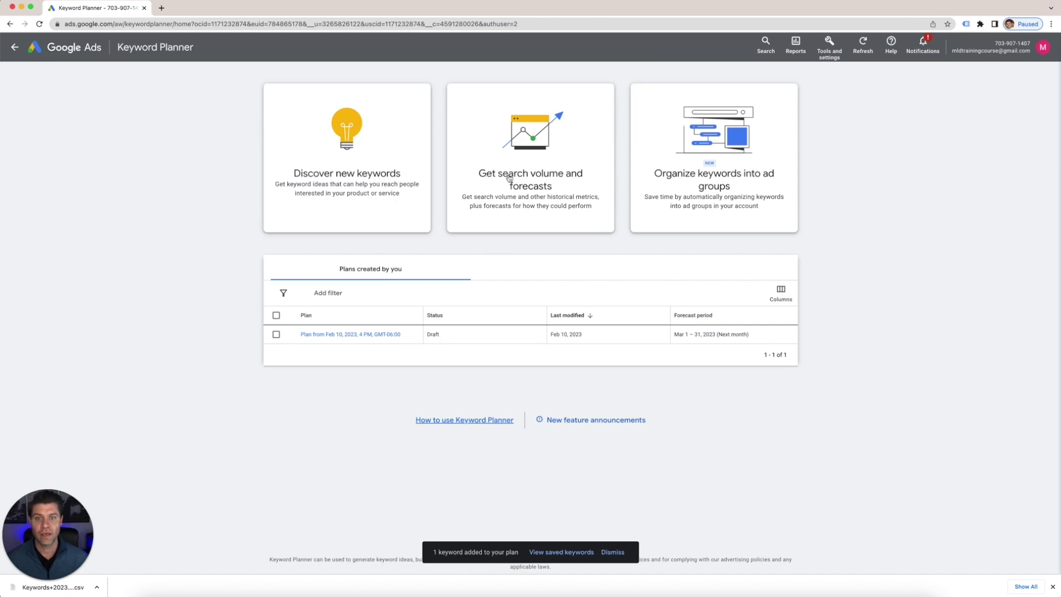
Get search volume and forecasts for the keyword "hvac service near me".
left_click(534, 178)
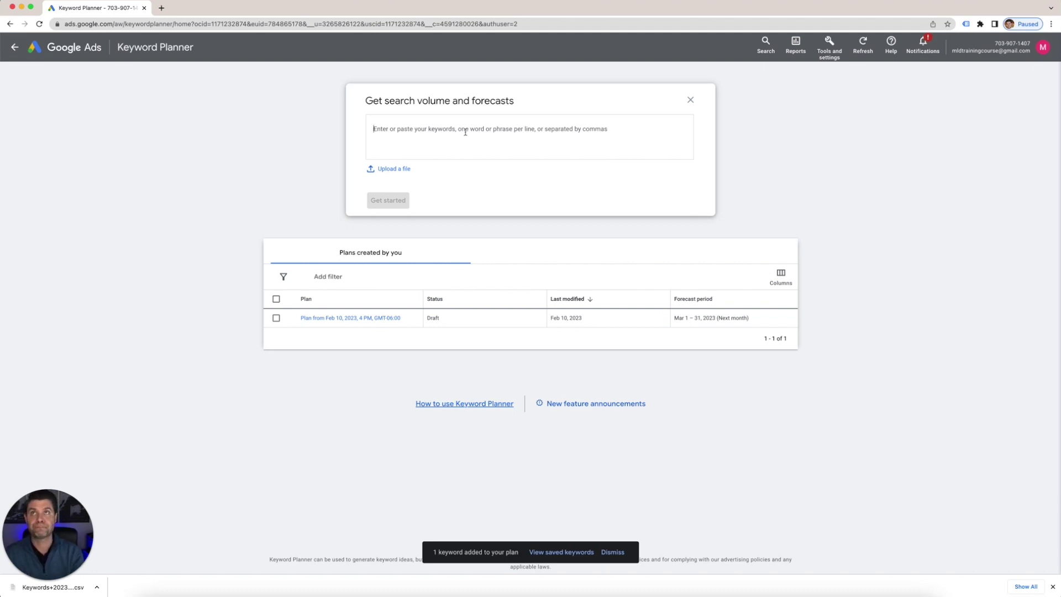
type("hva")
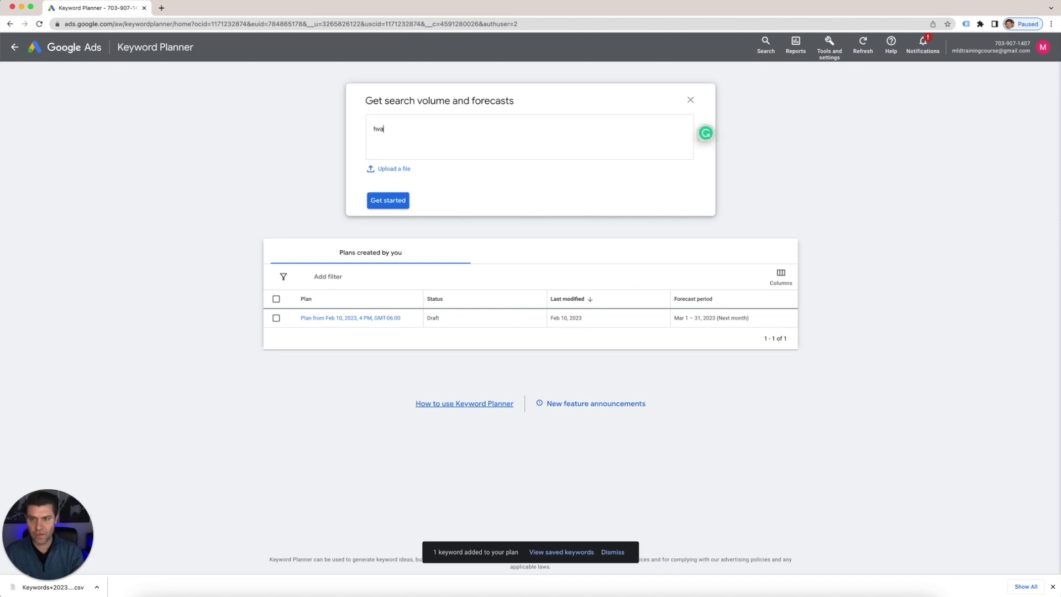
type("c near")
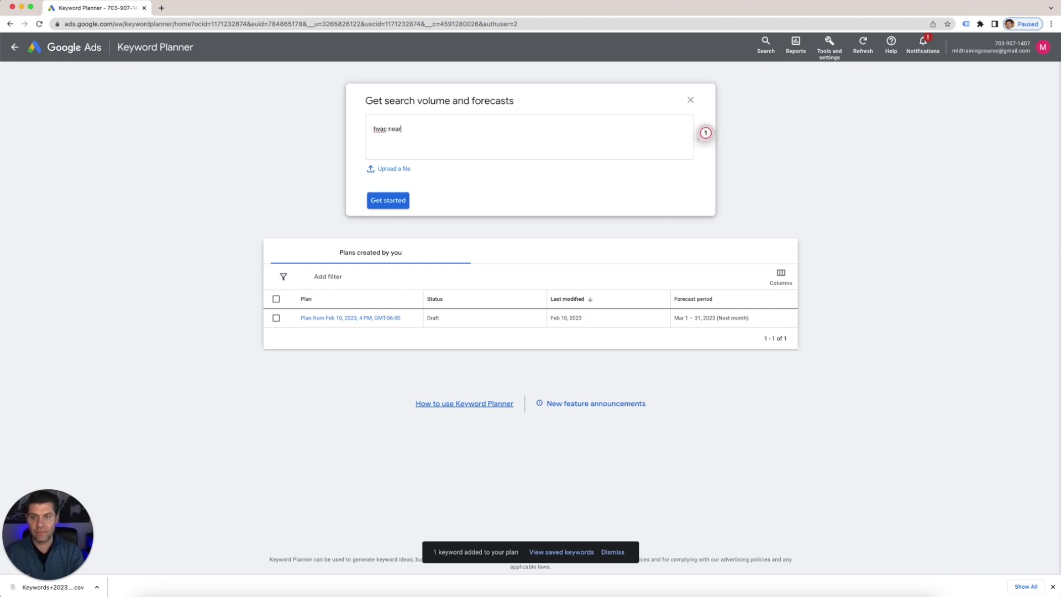
type("service")
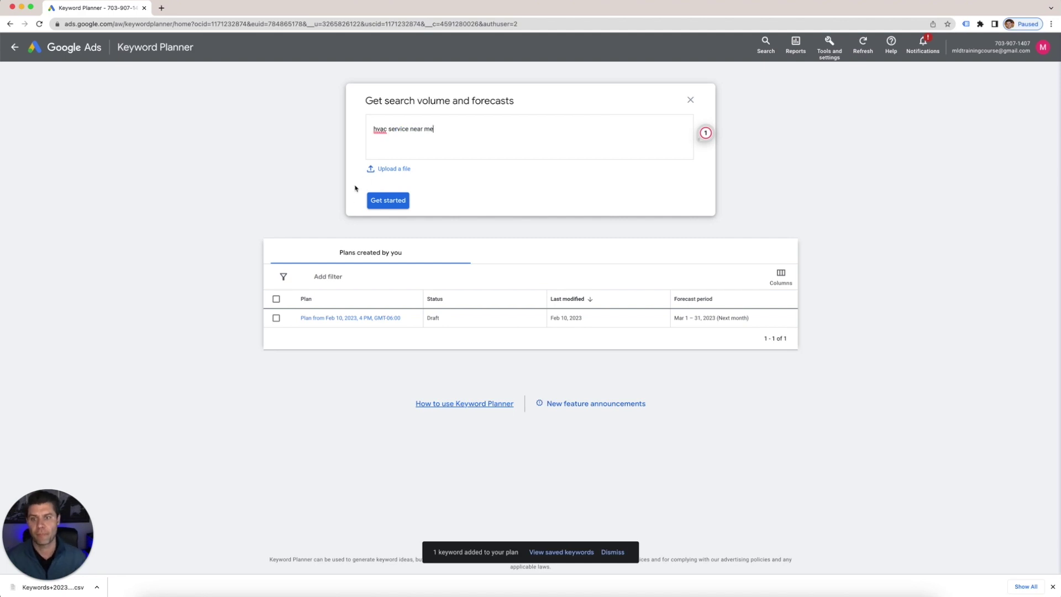
left_click(382, 202)
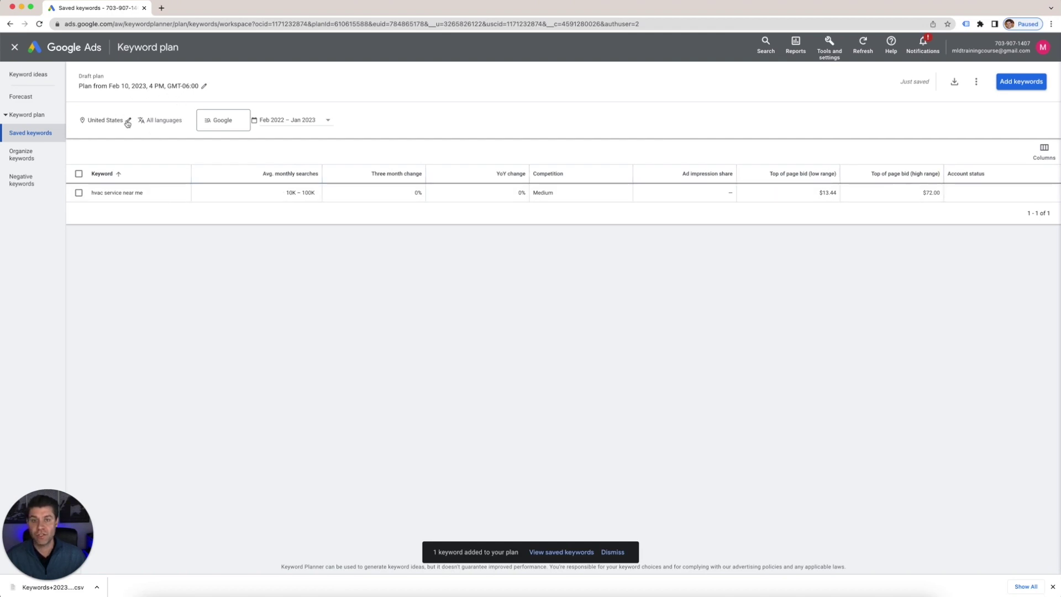
Change the plan's targeted location to the state of New York, removing the United States, and save it.
left_click(128, 123)
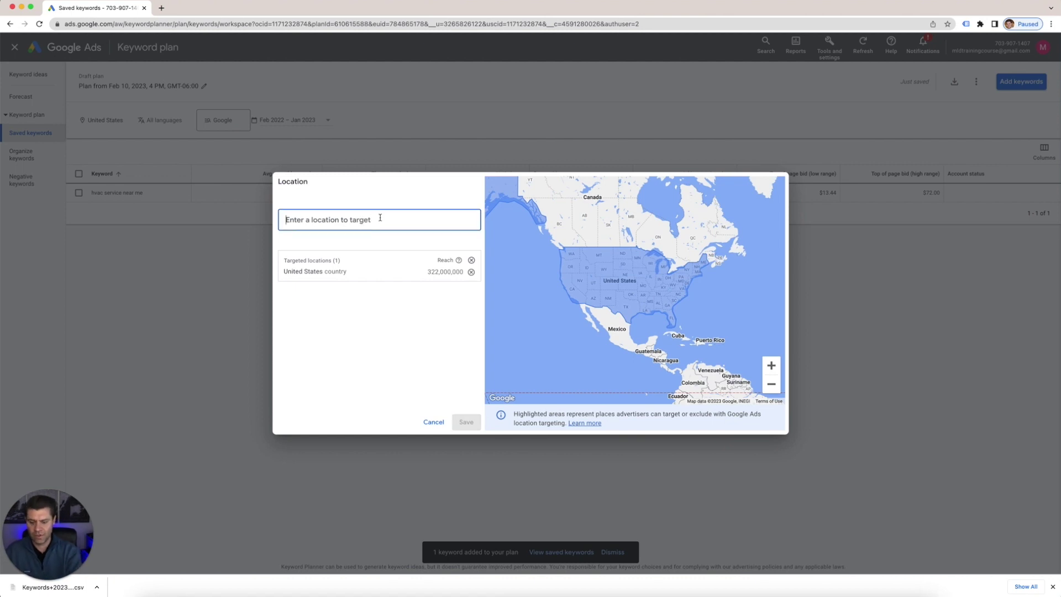
type("ney")
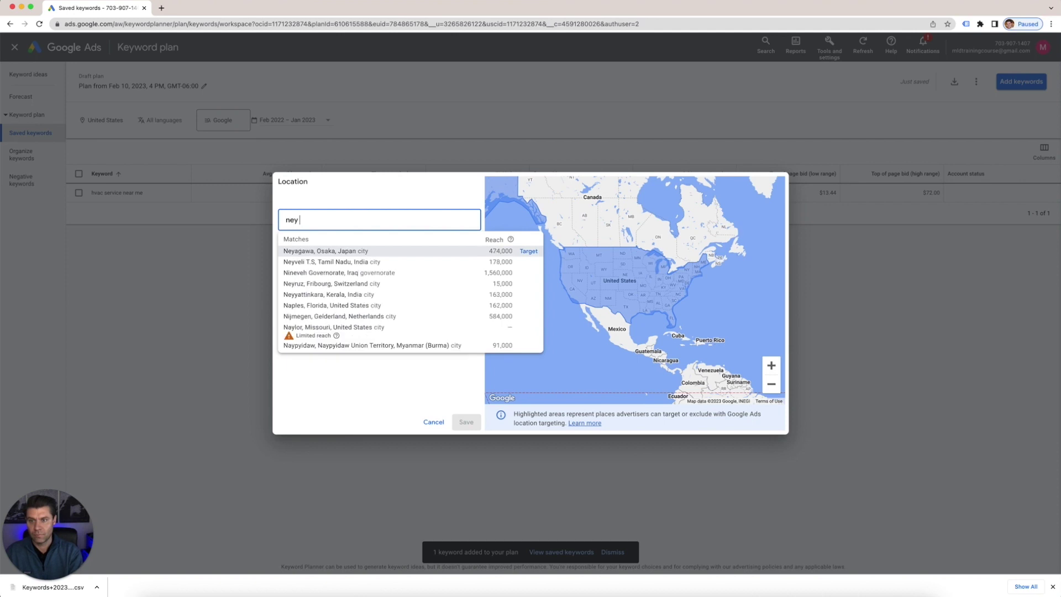
type(" york")
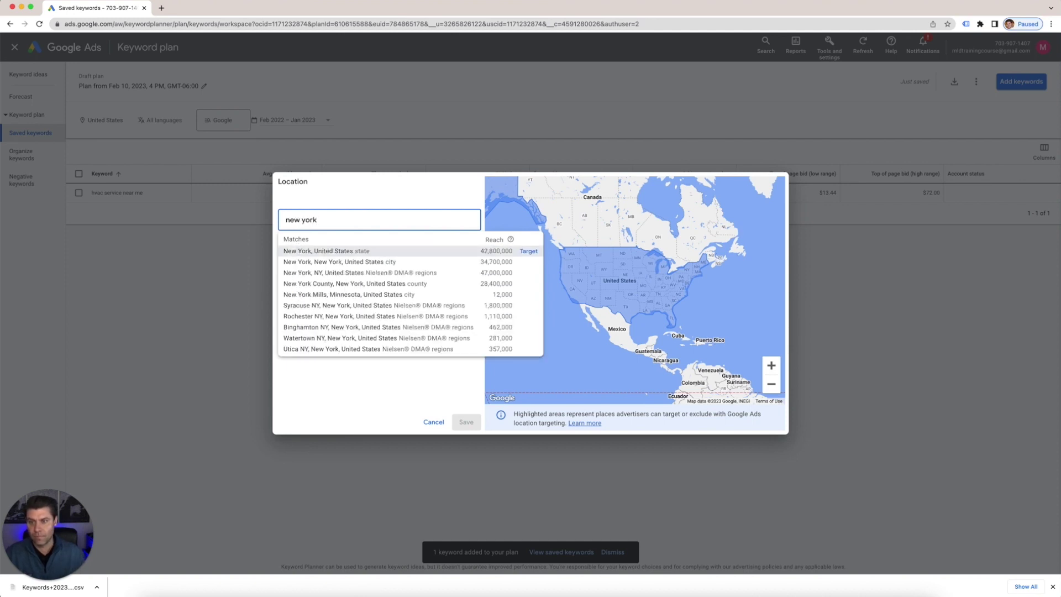
left_click(528, 252)
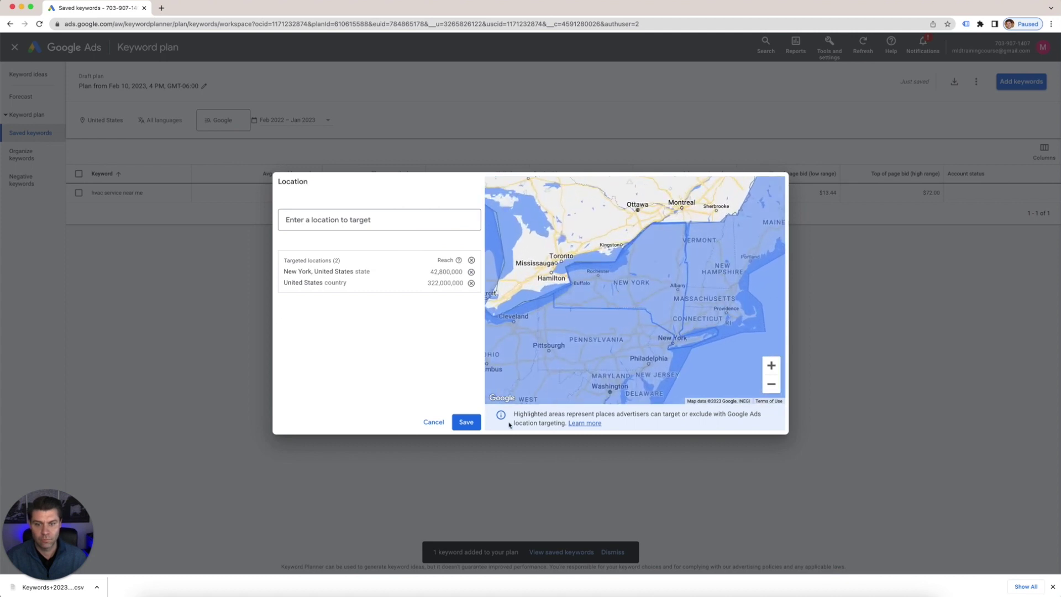
left_click(470, 283)
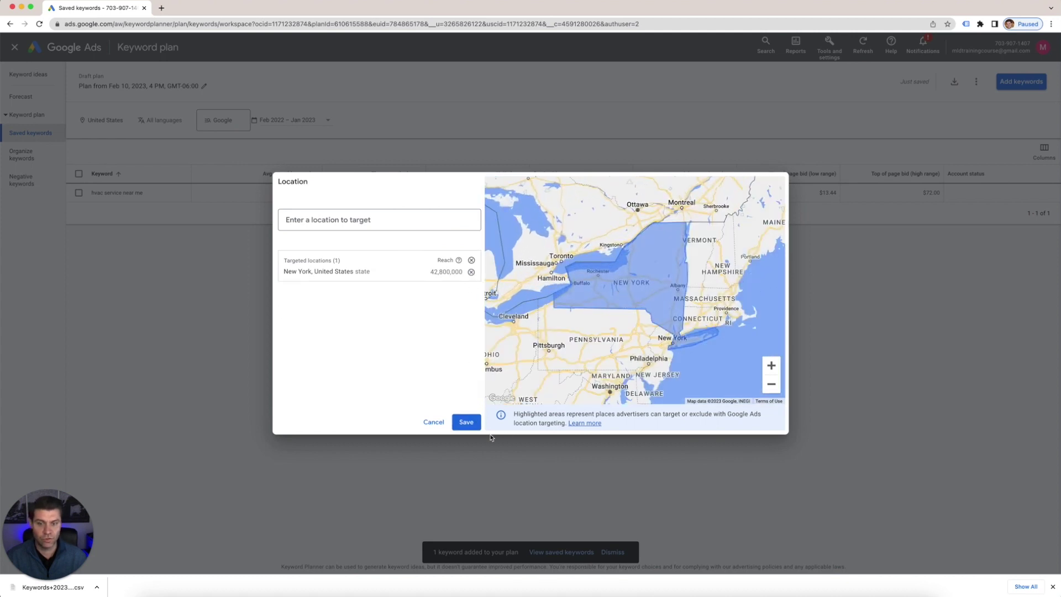
left_click(466, 421)
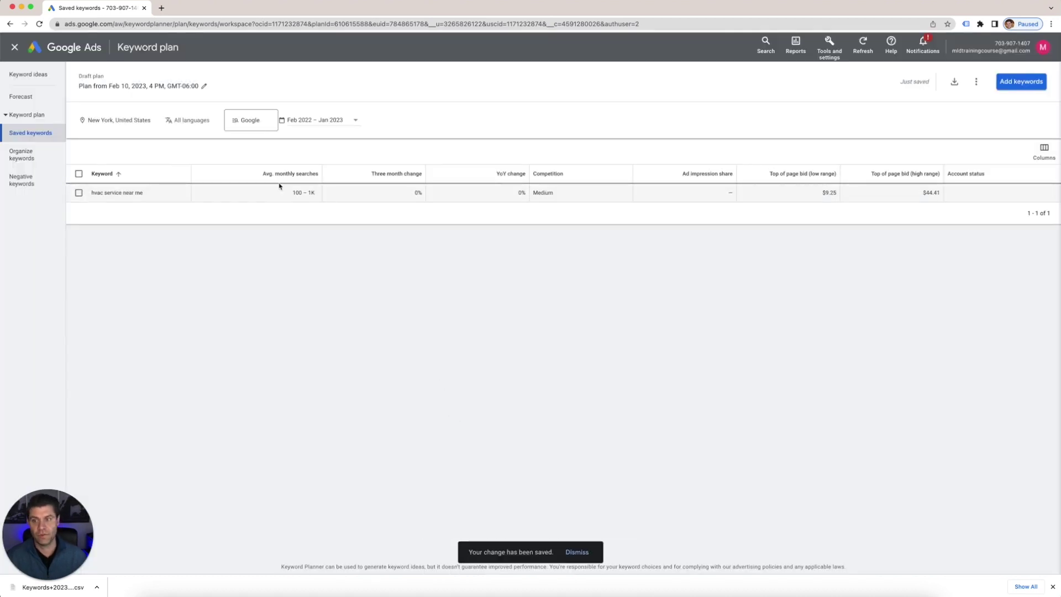
mouse_move(295, 178)
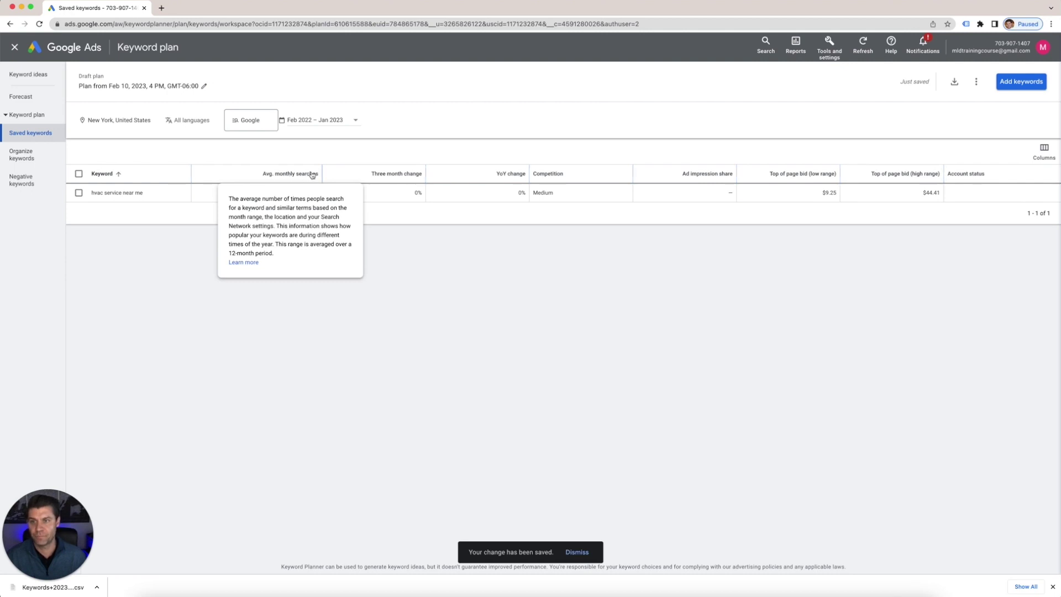
left_click(125, 86)
left_click(153, 134)
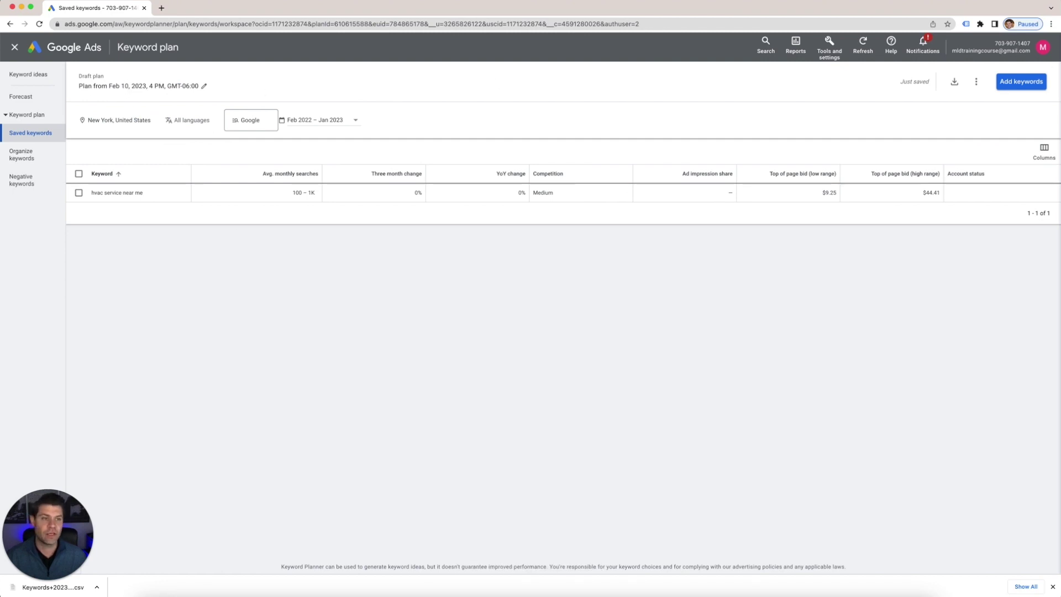
Add the keywords "plumbers near me", "electricians near me" and "locksmiths near me" to the plan and save them.
left_click(1020, 84)
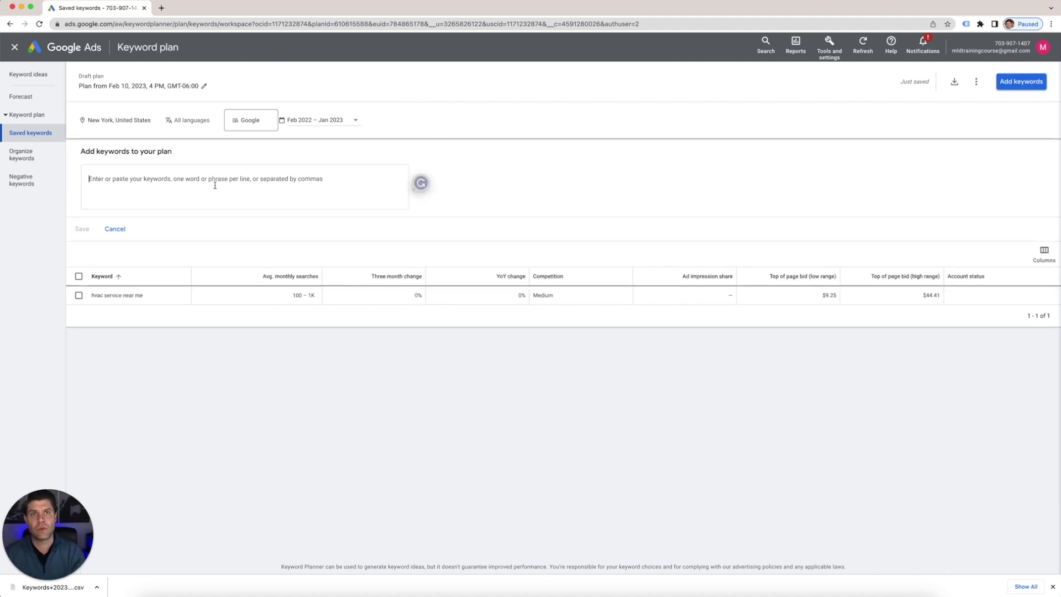
type("plum")
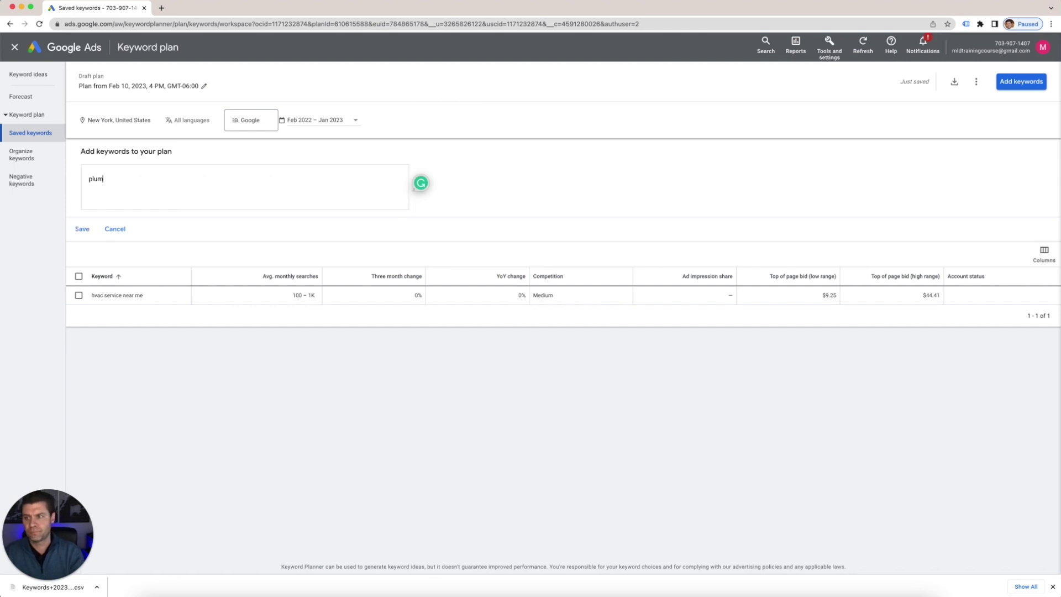
type("bers near ")
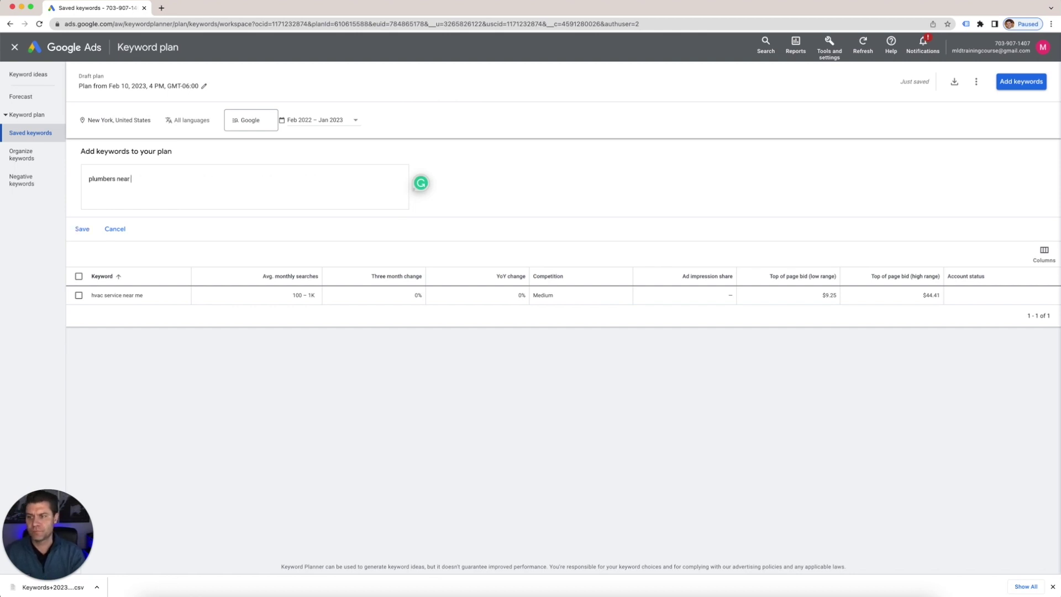
type("me")
key("Return")
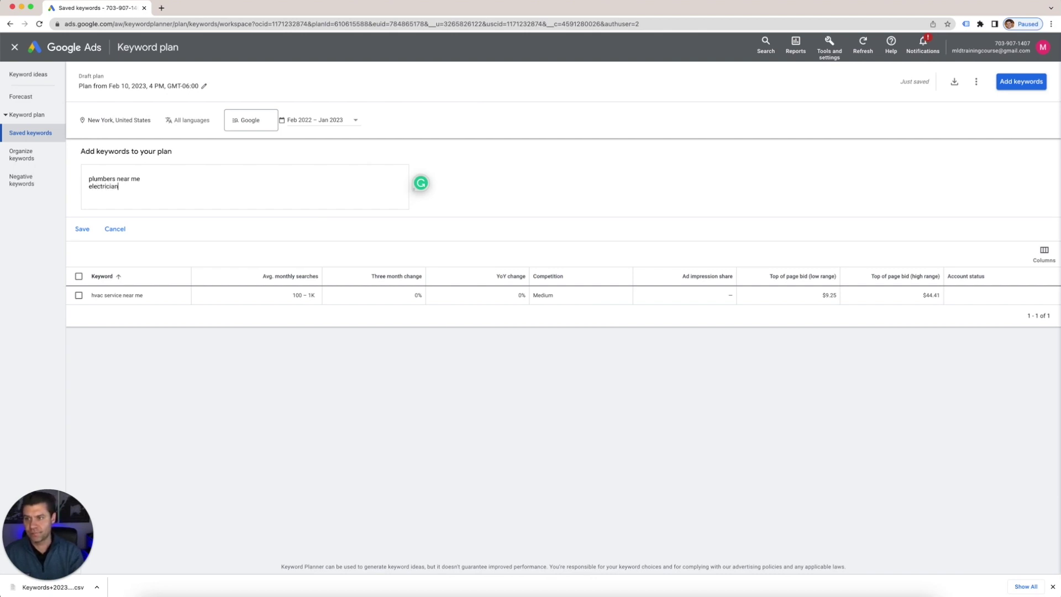
type("electricians nera")
key("BackSpace")
key("BackSpace")
type("a")
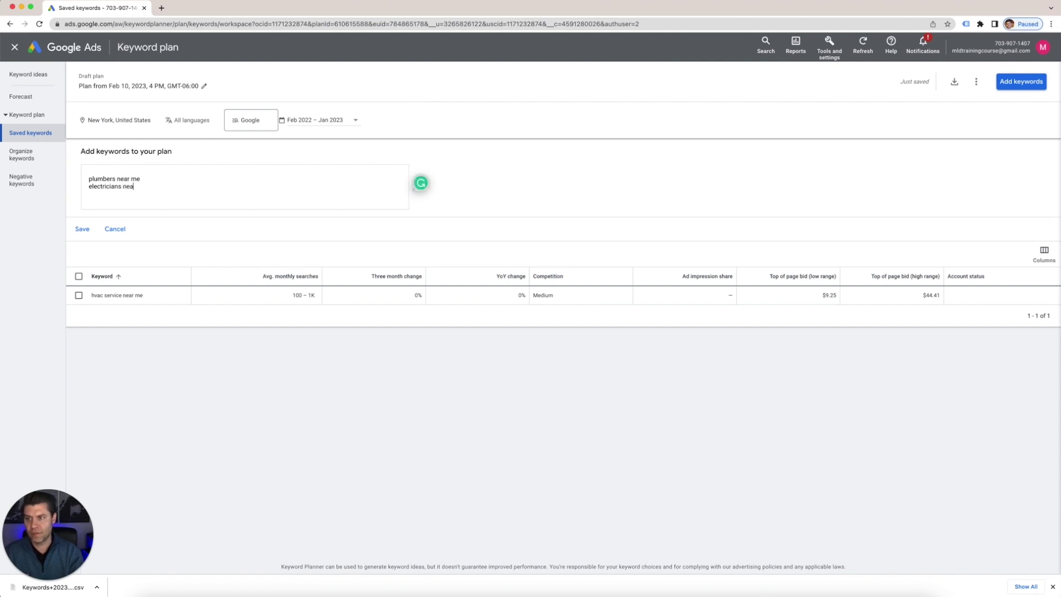
type("r me")
key("Return")
type("locksmith")
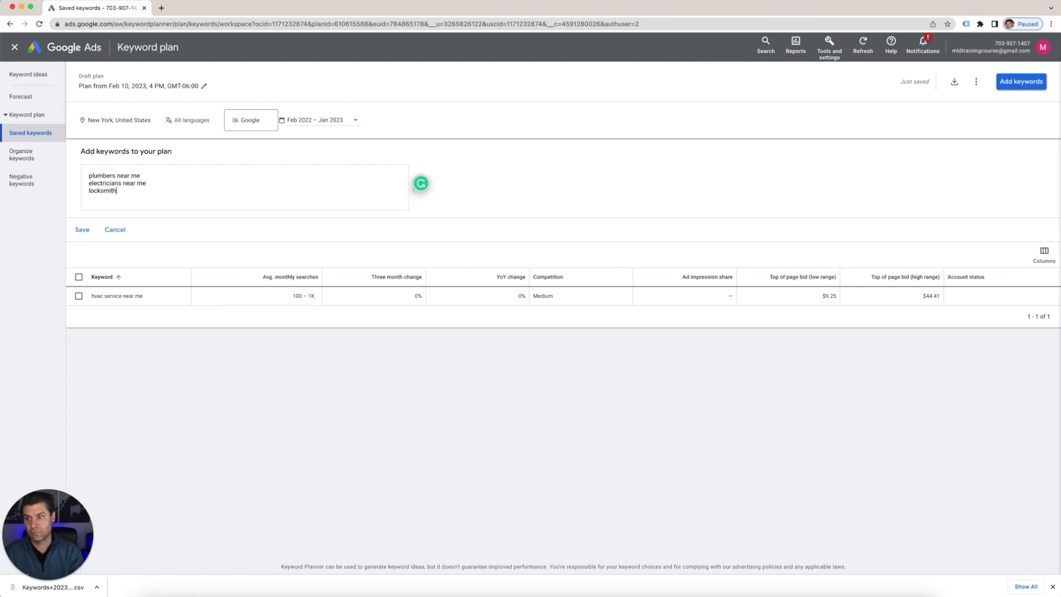
type("s near me")
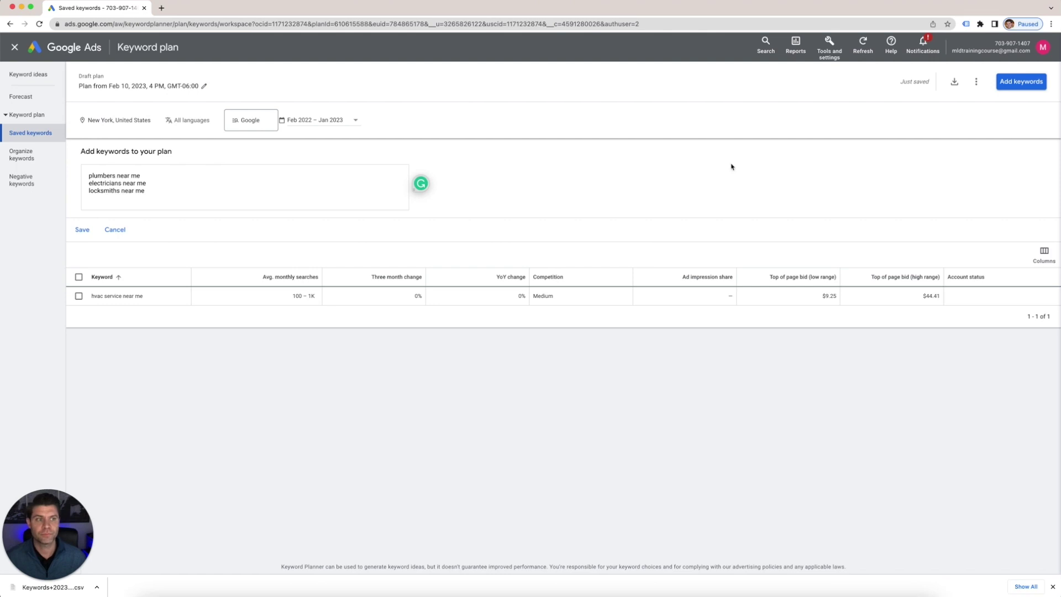
left_click(78, 230)
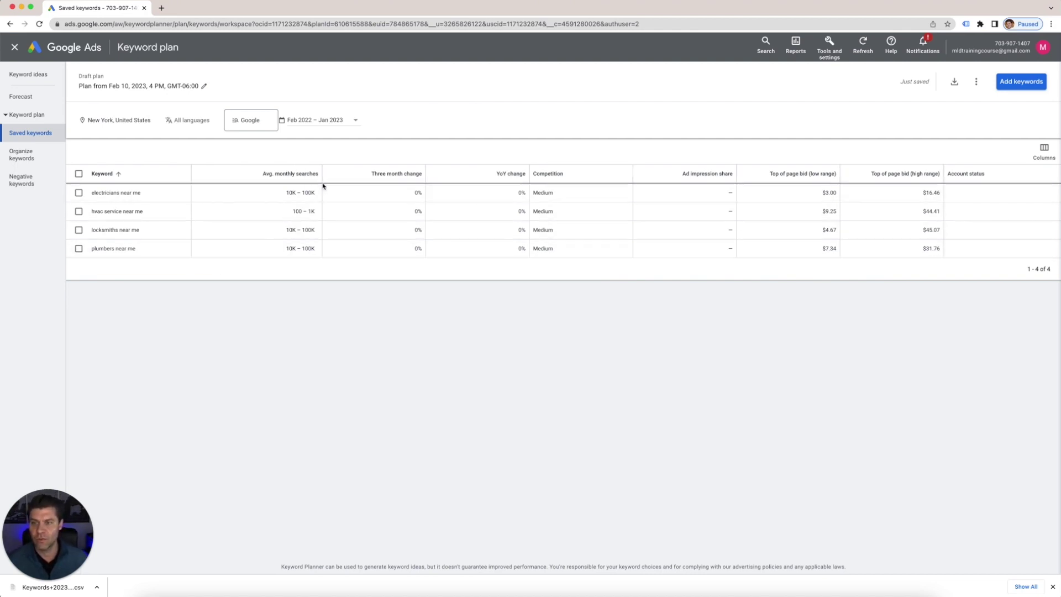
Narrow the Avg. monthly searches, Three month change and YoY change columns in the saved keywords table.
left_click_drag(322, 176, 302, 181)
left_click_drag(411, 176, 393, 174)
left_click_drag(504, 172, 491, 174)
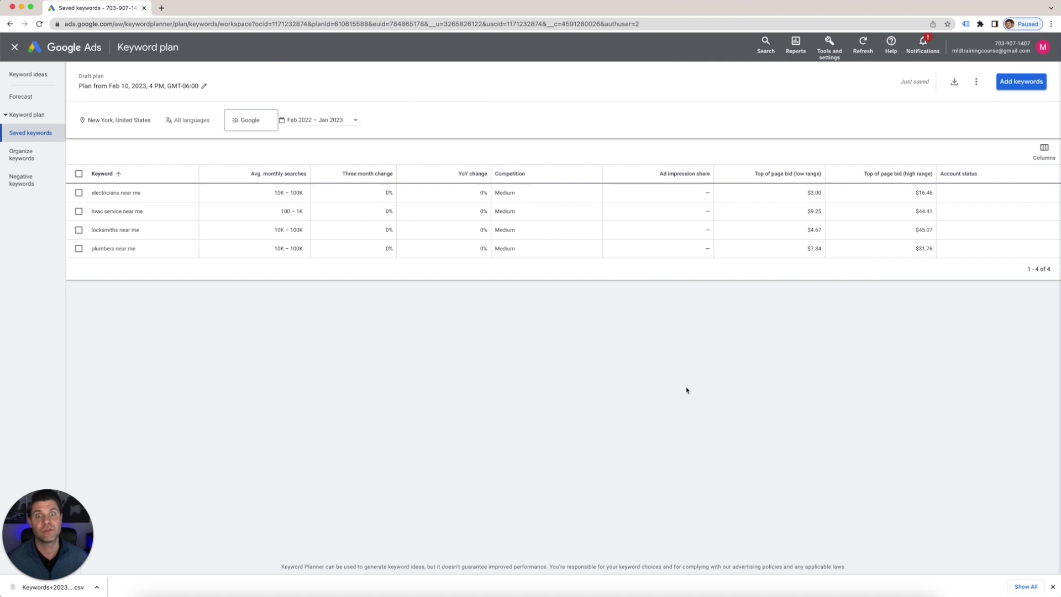
Add the Competition (indexed value), Organic average position and Organic impression share columns to the saved keywords table.
left_click(1044, 150)
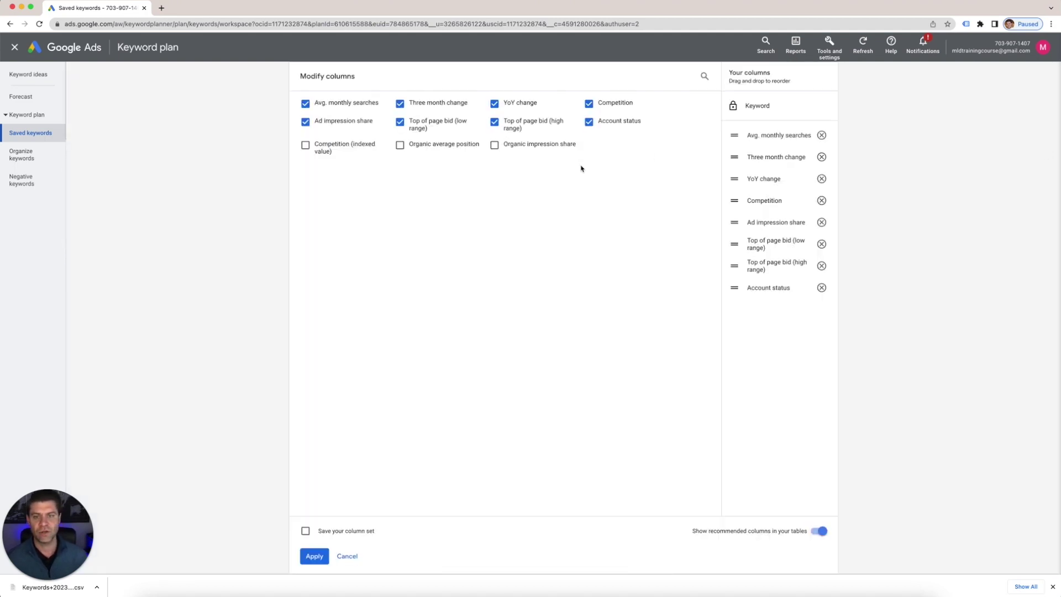
left_click(305, 145)
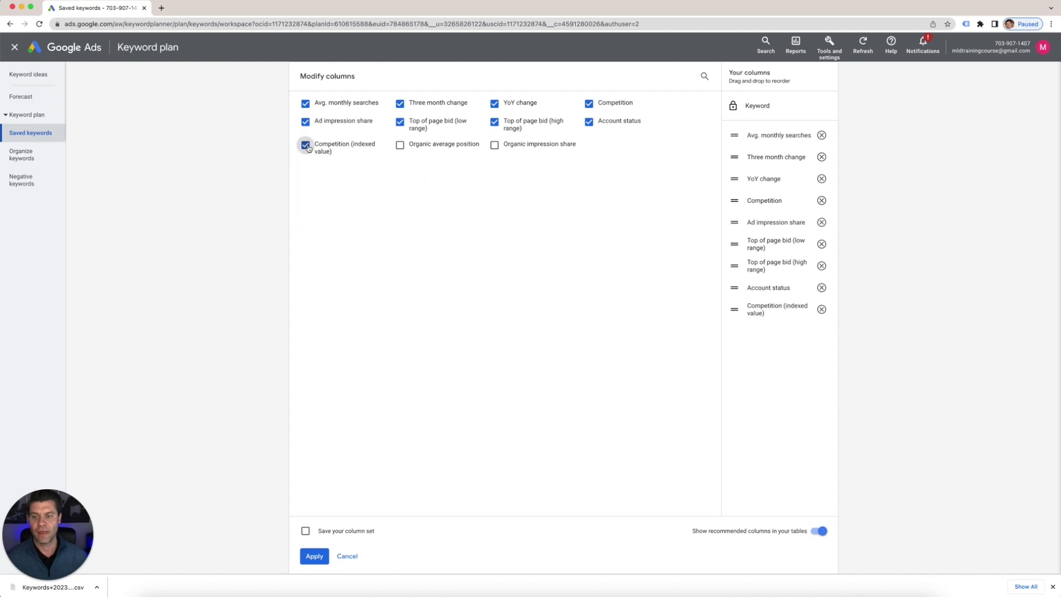
left_click(405, 147)
left_click(494, 145)
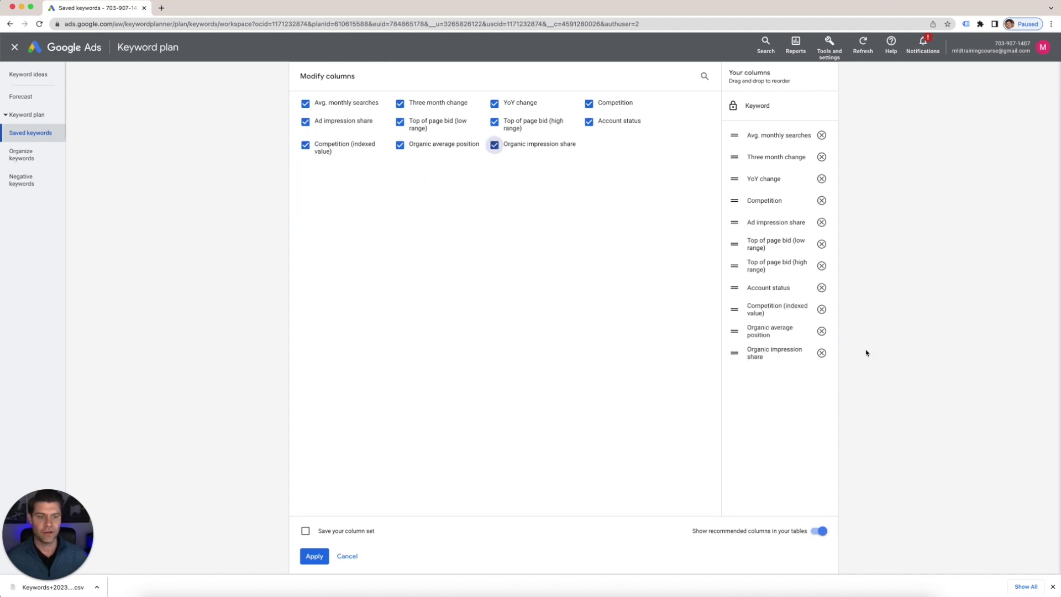
left_click(313, 556)
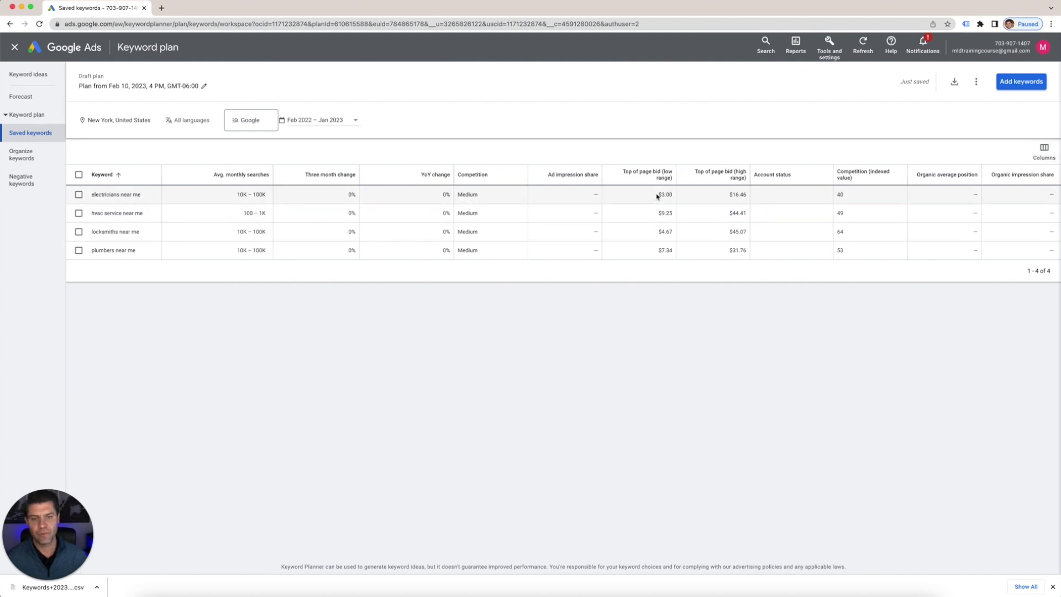
Remove the Account status column and move Competition and both Top of page bid columns ahead of YoY change in the table.
mouse_move(640, 174)
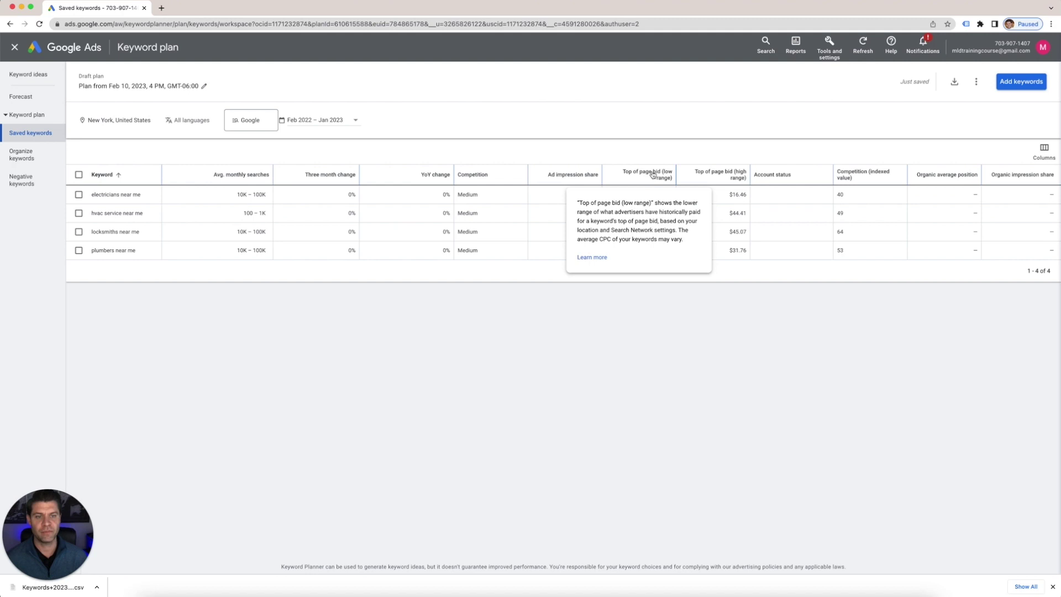
mouse_move(731, 176)
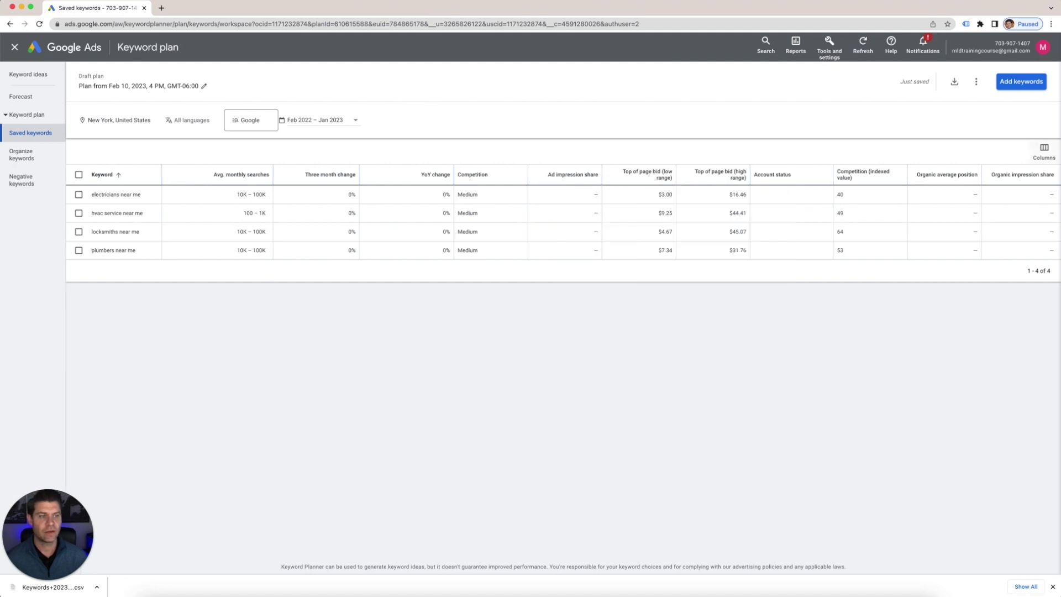
left_click(1043, 150)
left_click(1042, 217)
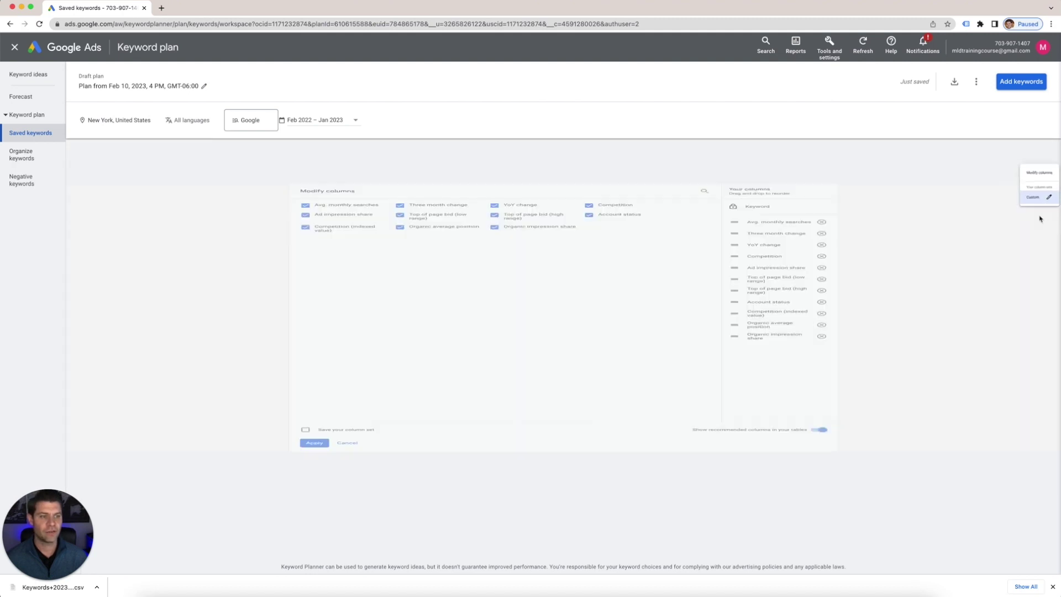
left_click(821, 288)
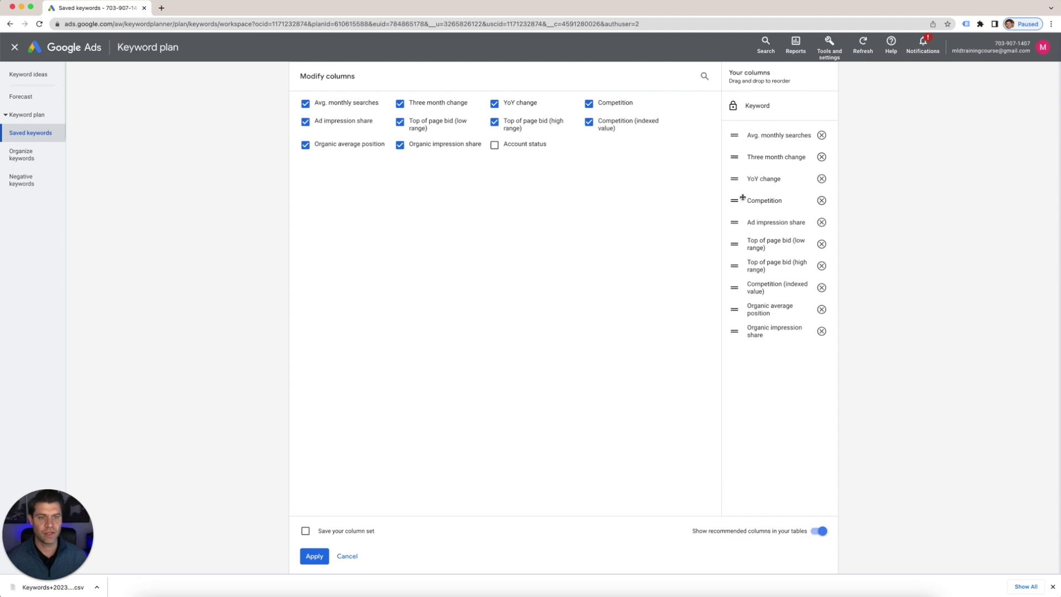
left_click_drag(738, 202, 738, 179)
left_click_drag(737, 245, 737, 201)
left_click_drag(734, 269, 733, 222)
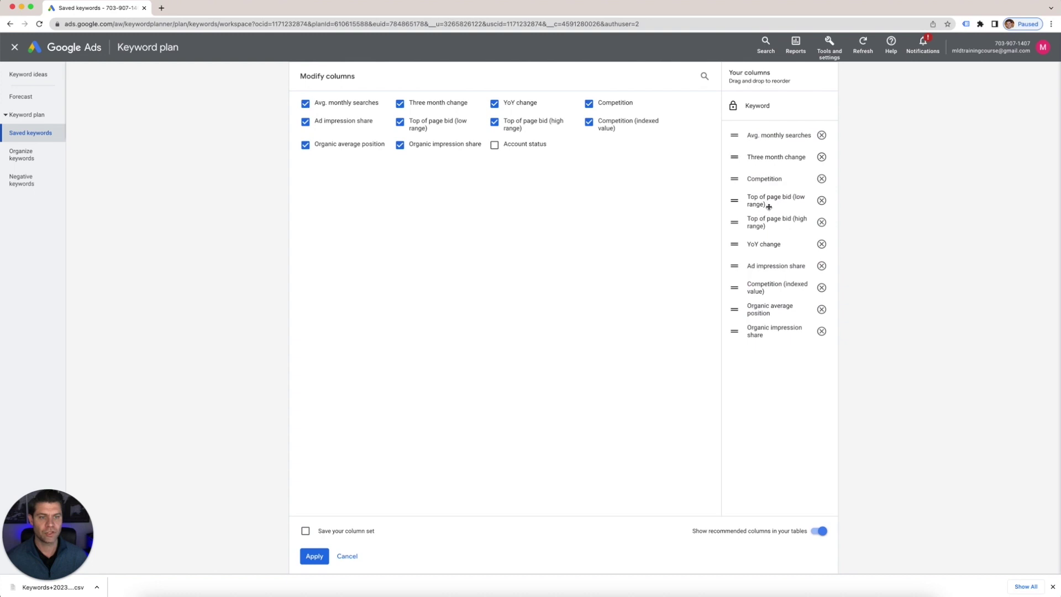
left_click(314, 557)
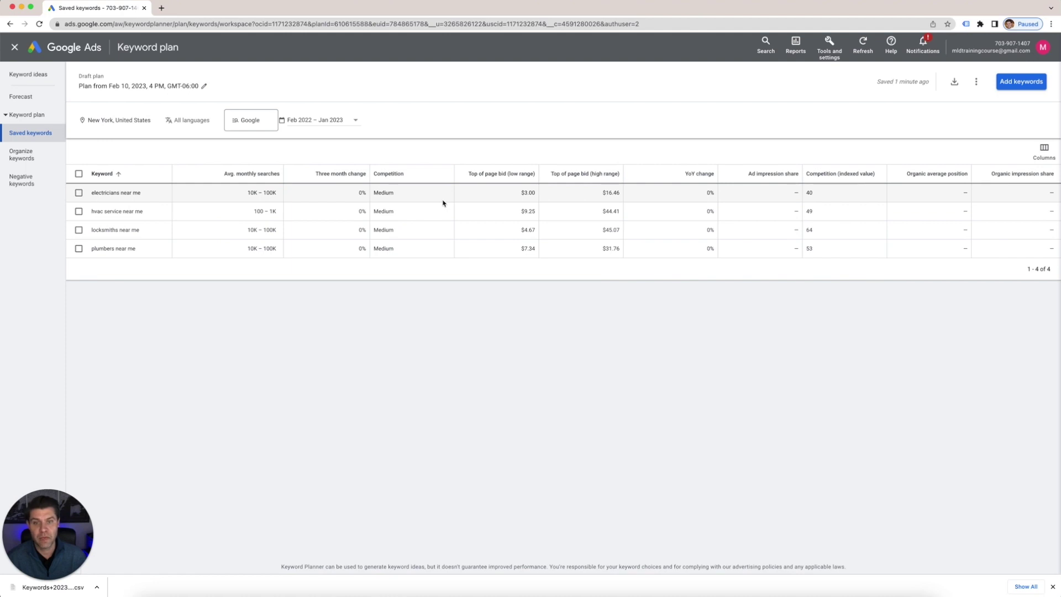
Replace the plan's target location New York with the state of Florida, United States, and save the location setting.
mouse_move(508, 187)
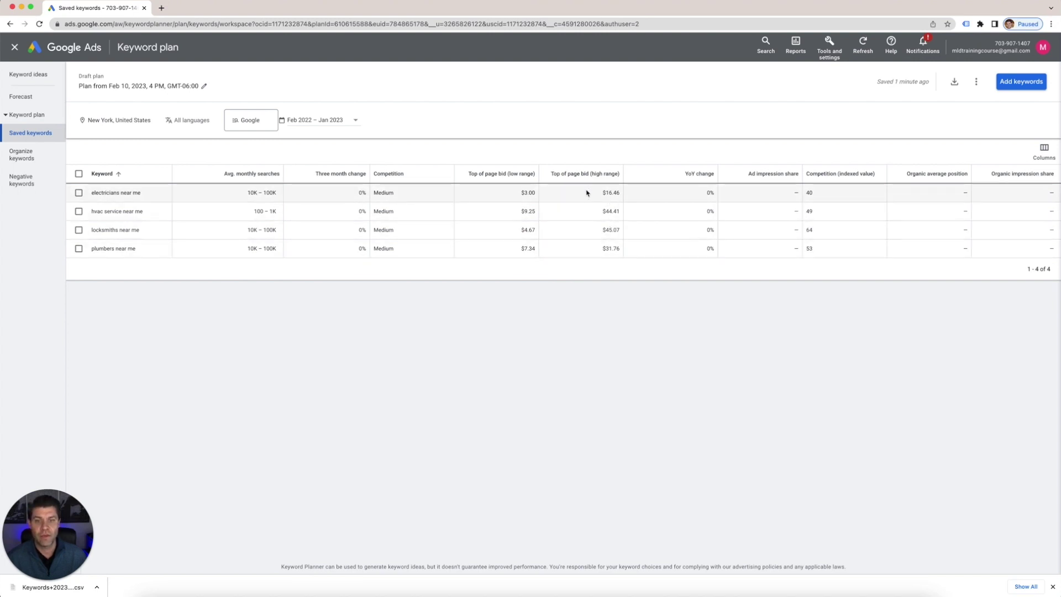
mouse_move(584, 179)
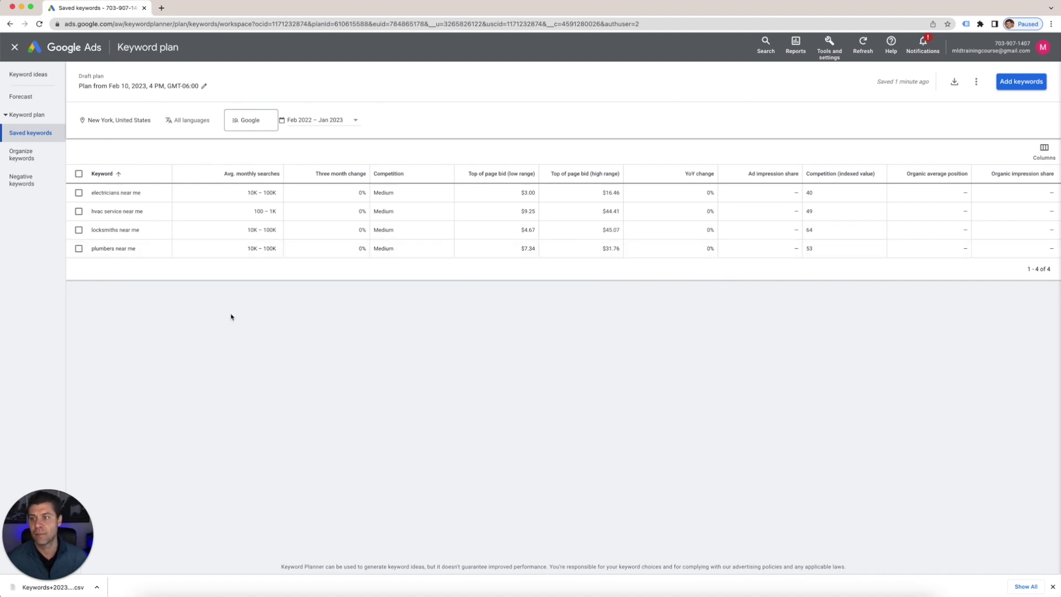
left_click(157, 122)
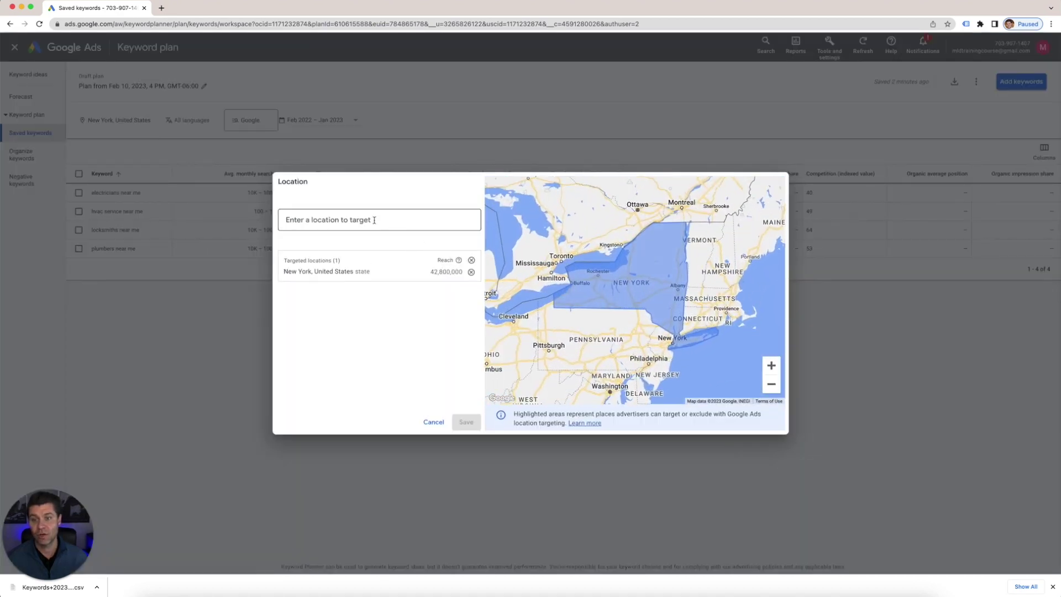
type("flor")
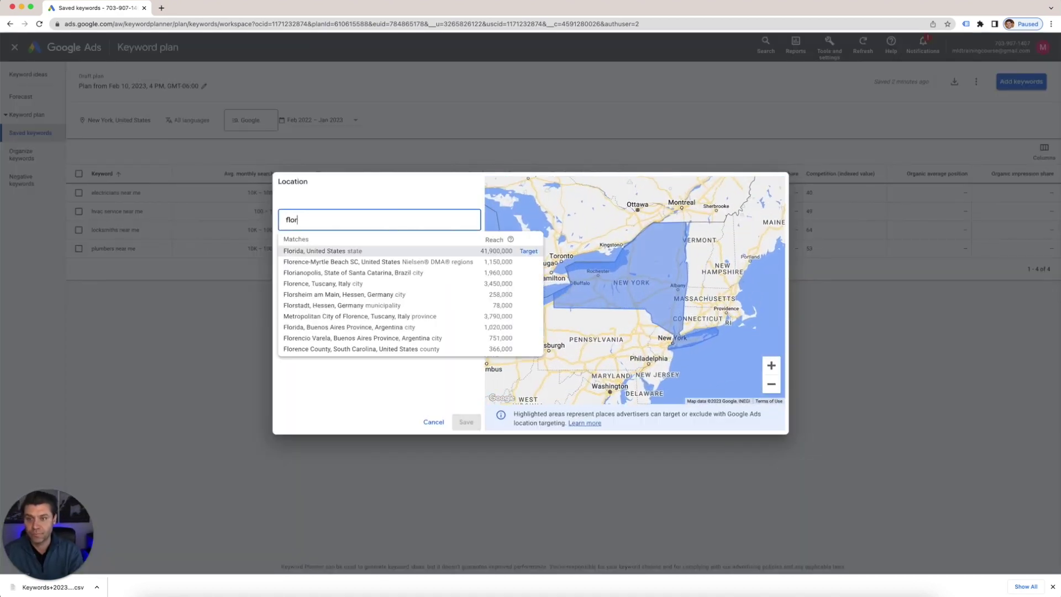
left_click(527, 251)
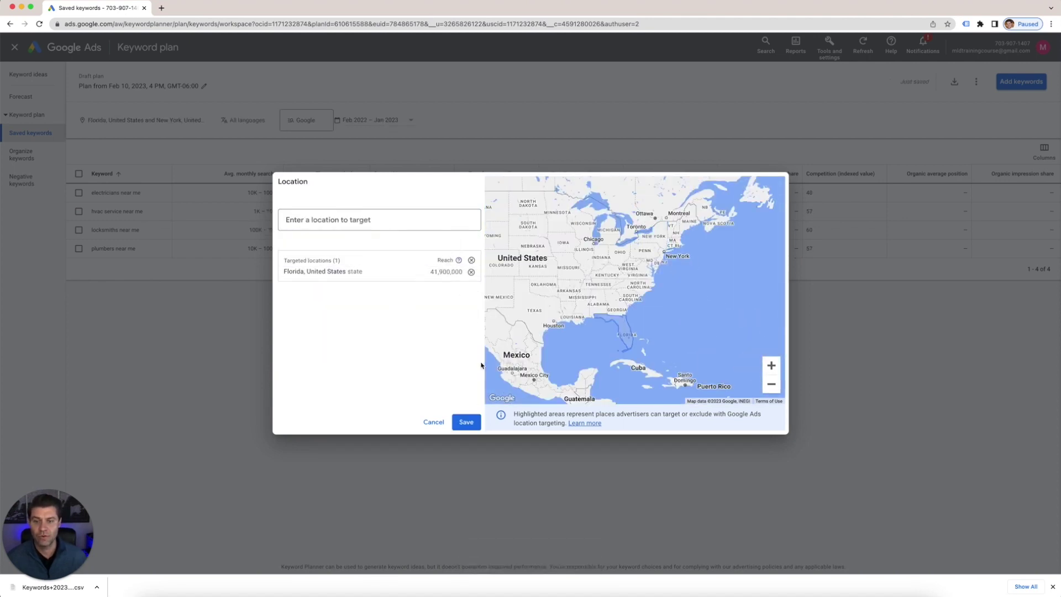
left_click(465, 423)
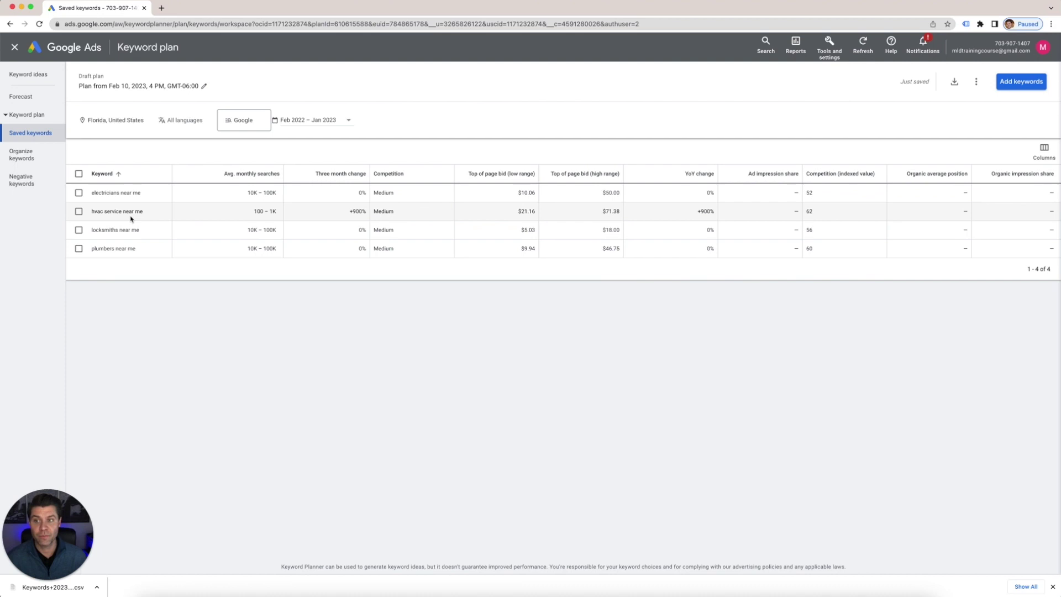
Add the keyword "electrician service" to the plan and save it.
left_click(1019, 86)
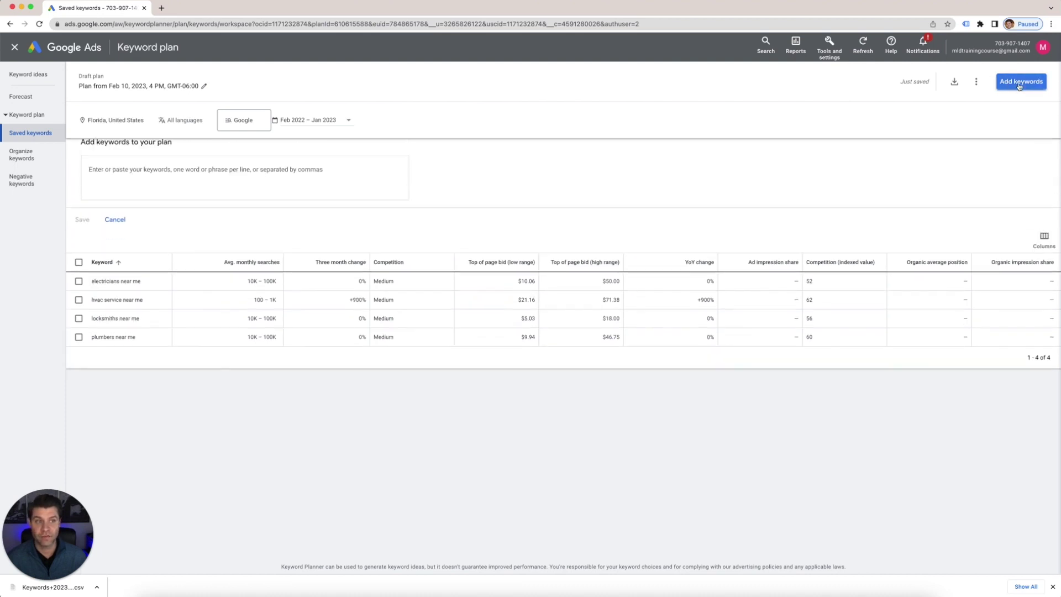
type("electri")
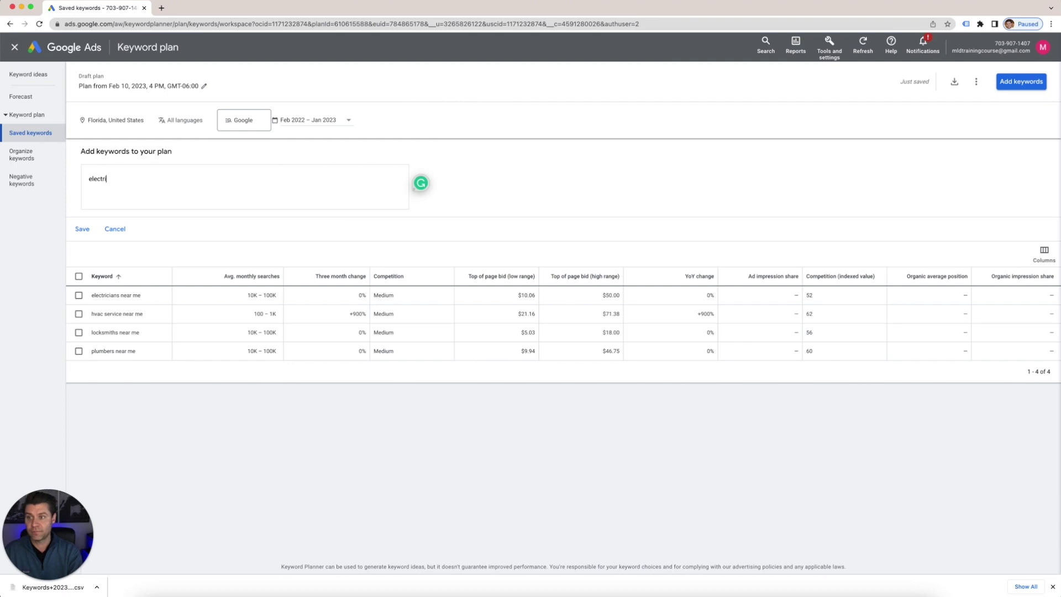
type("cal")
key("BackSpace")
key("BackSpace")
key("BackSpace")
type("ian compan")
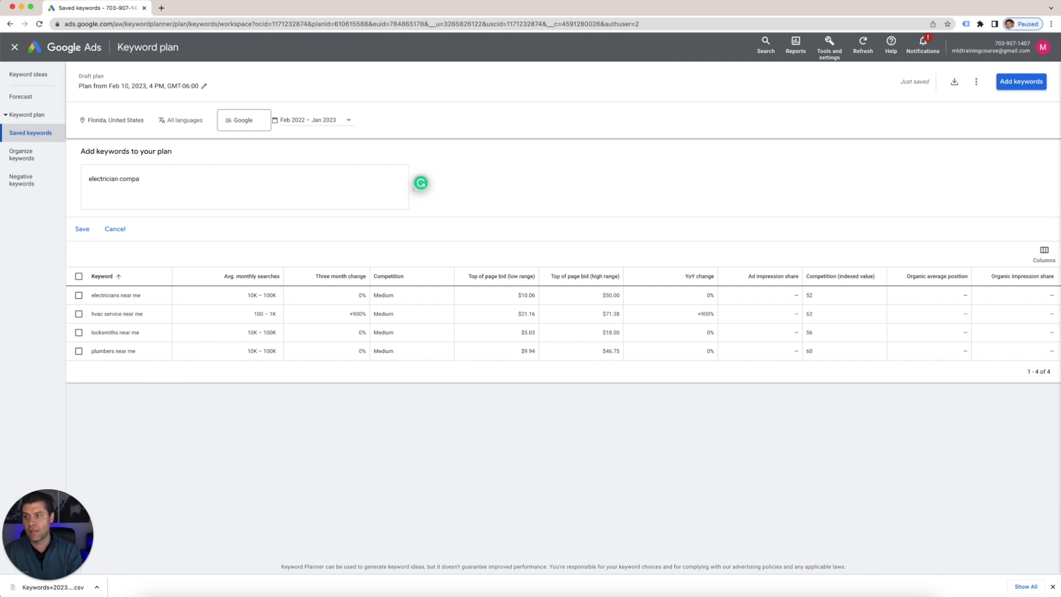
key("BackSpace")
key("BackSpace")
key("BackSpace")
key("BackSpace")
key("BackSpace")
key("BackSpace")
type("service")
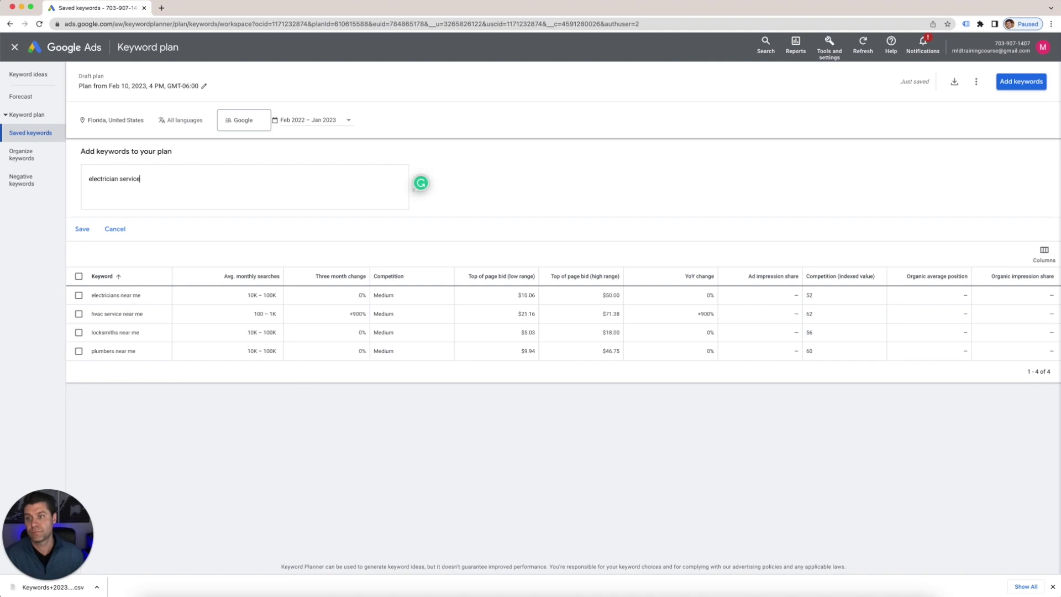
left_click(81, 229)
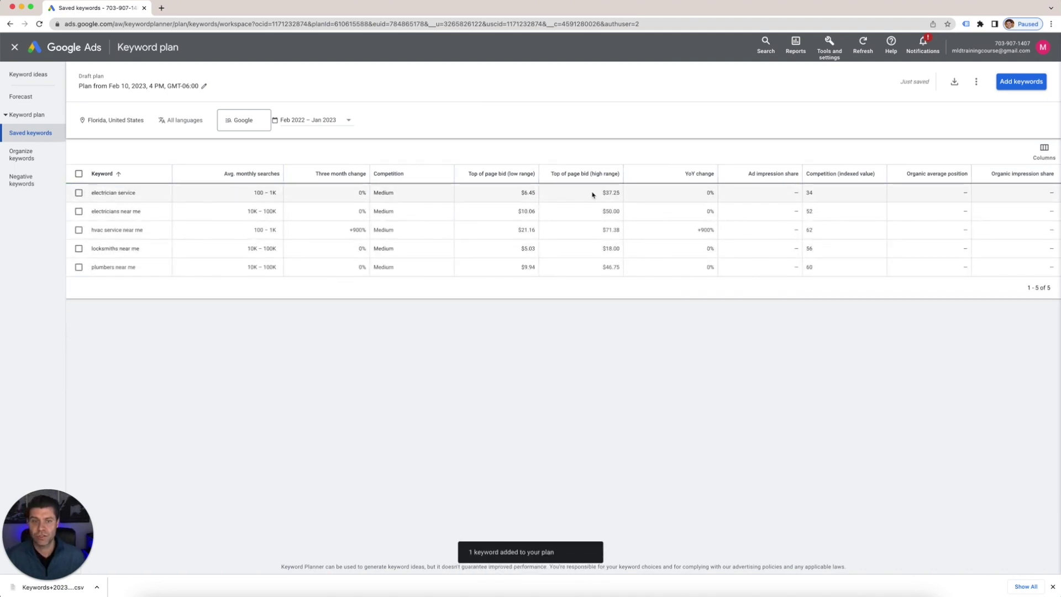
Select "electrician service" and "electricians near me" to compare their metrics and bids, and clear the selection.
left_click(79, 193)
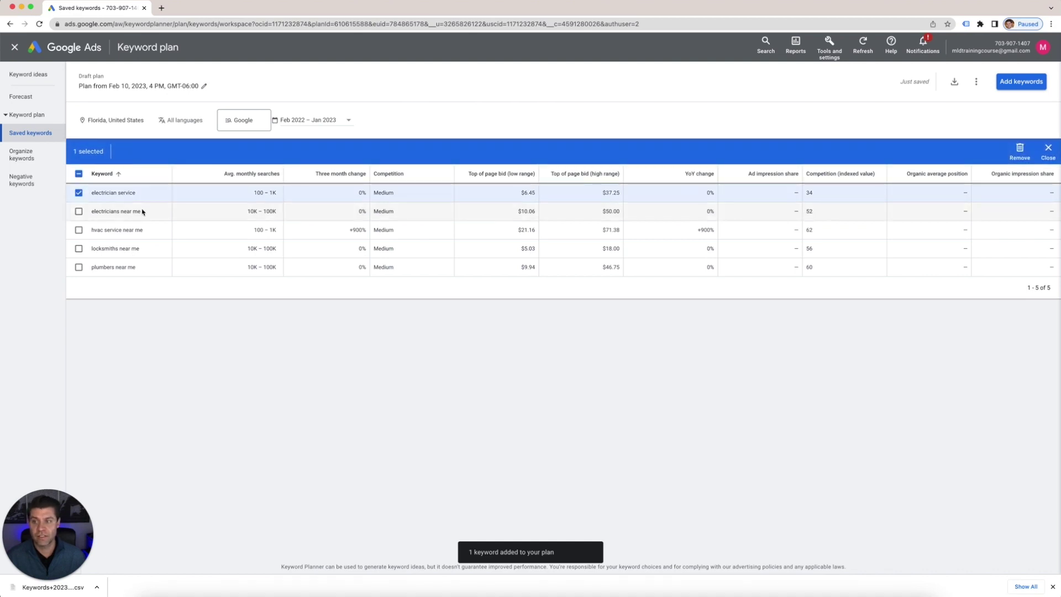
left_click(78, 211)
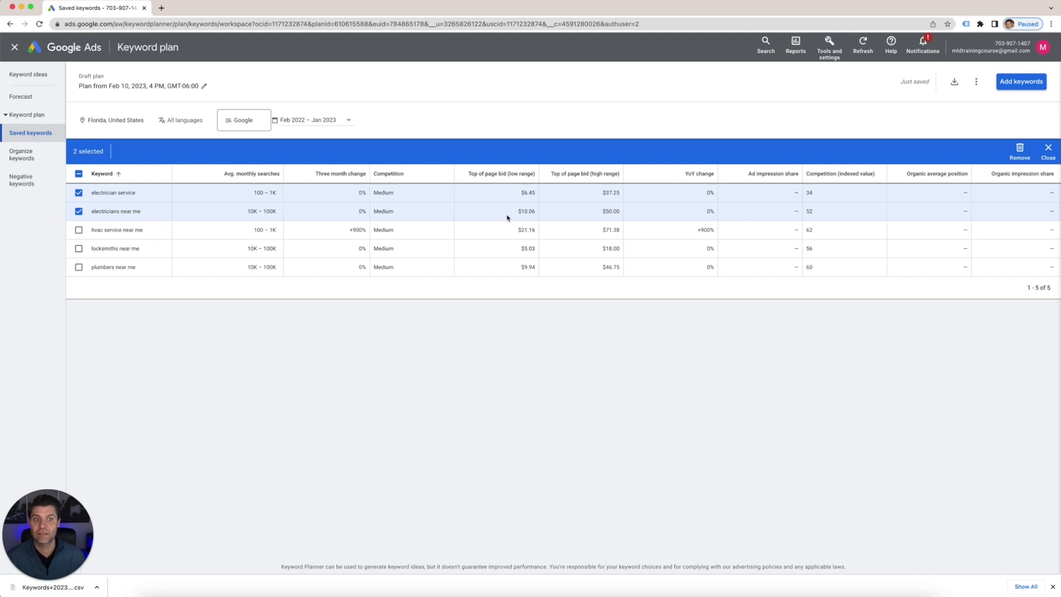
key("Escape")
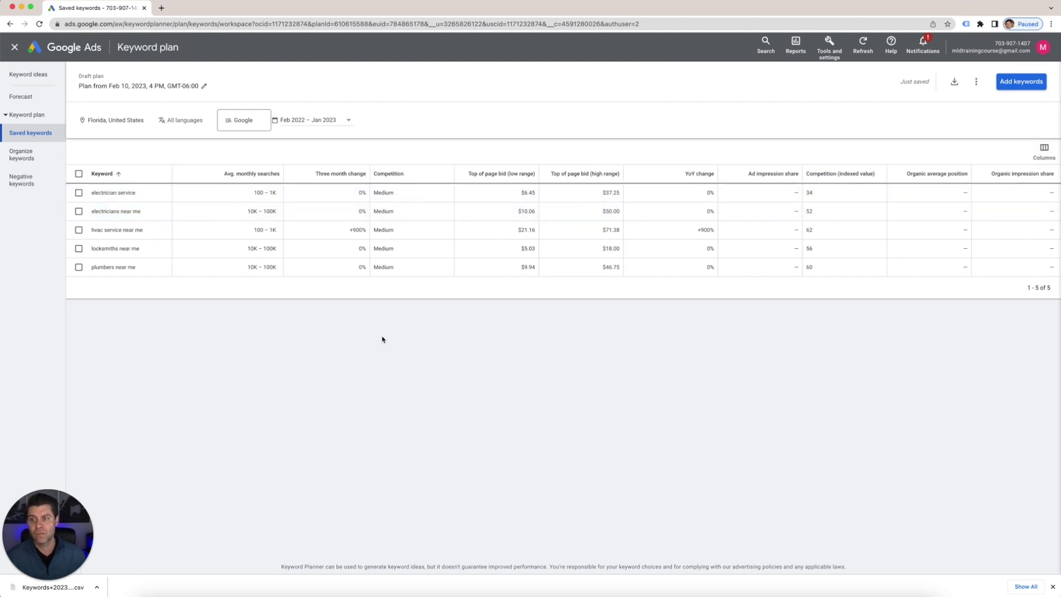